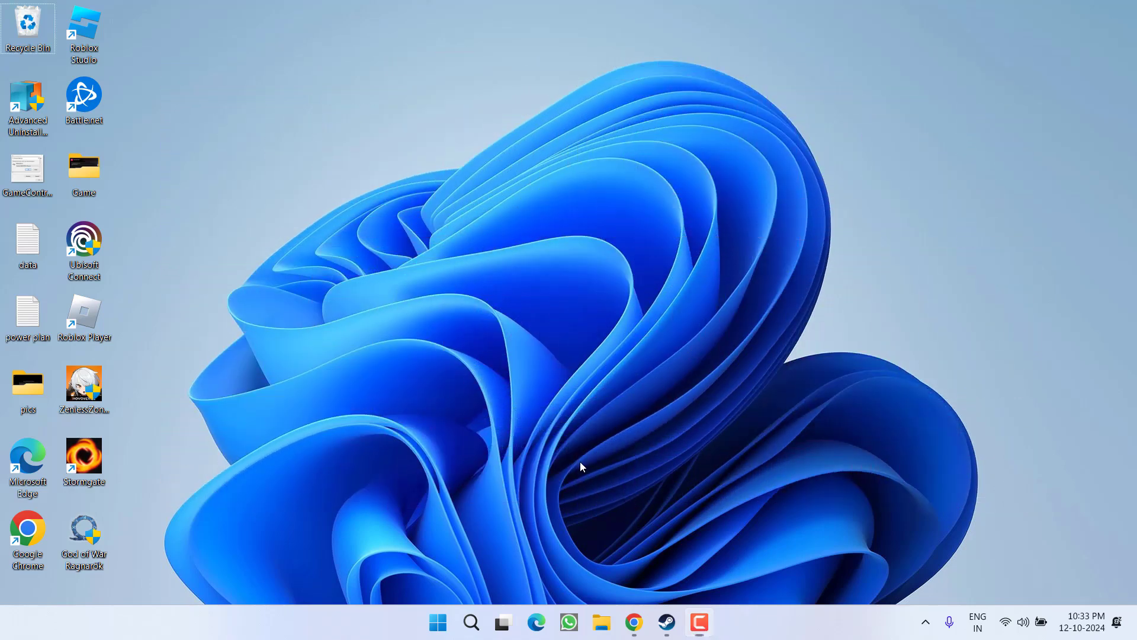
# Step: Switch to Steam and open the properties of SparkingZERO from the game library
pyautogui.click(667, 622)
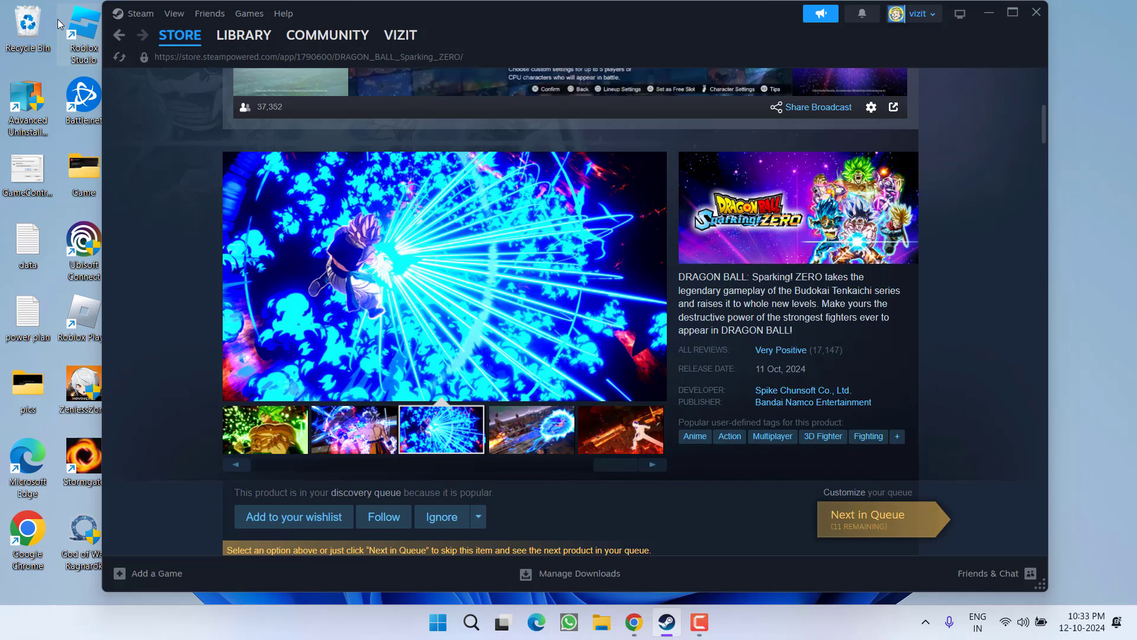
pyautogui.click(239, 37)
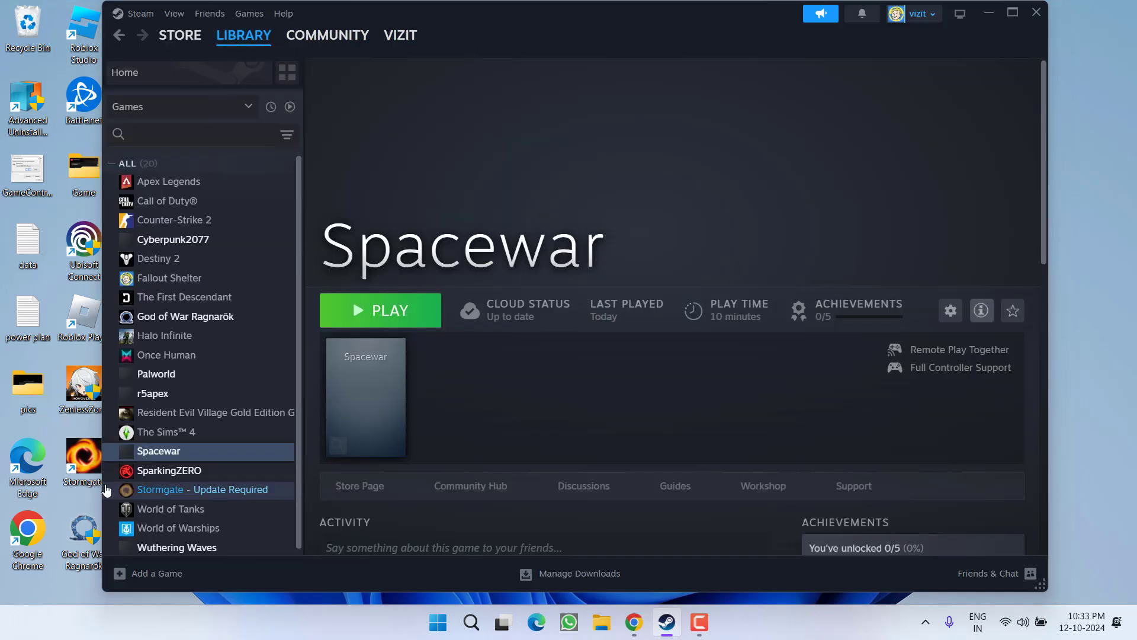
pyautogui.click(170, 474)
pyautogui.rightClick(171, 478)
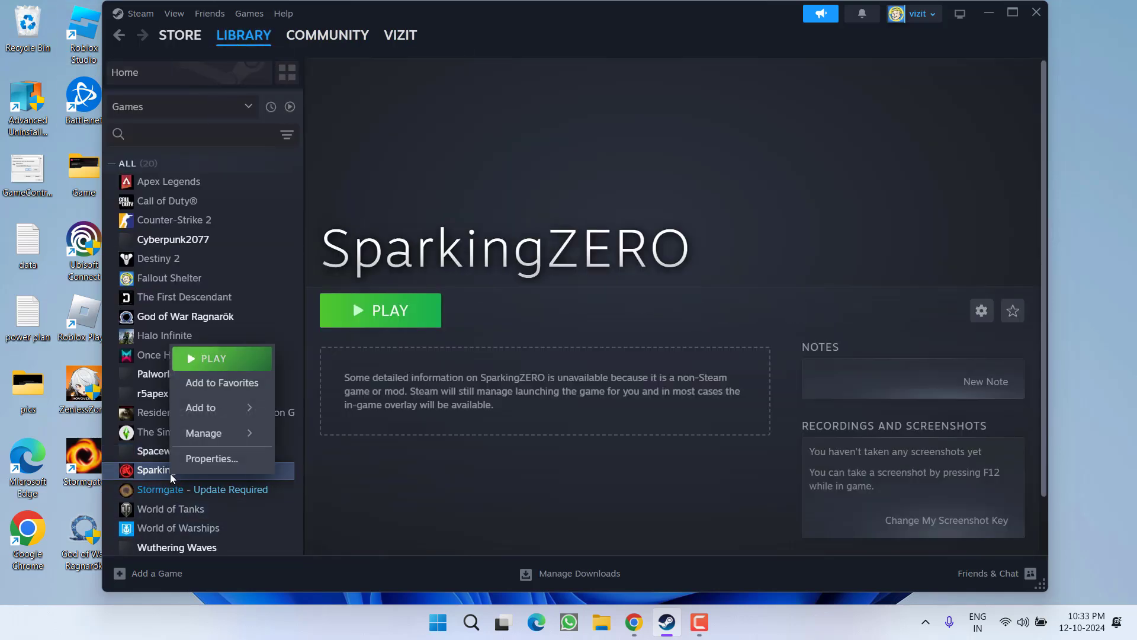
pyautogui.click(184, 467)
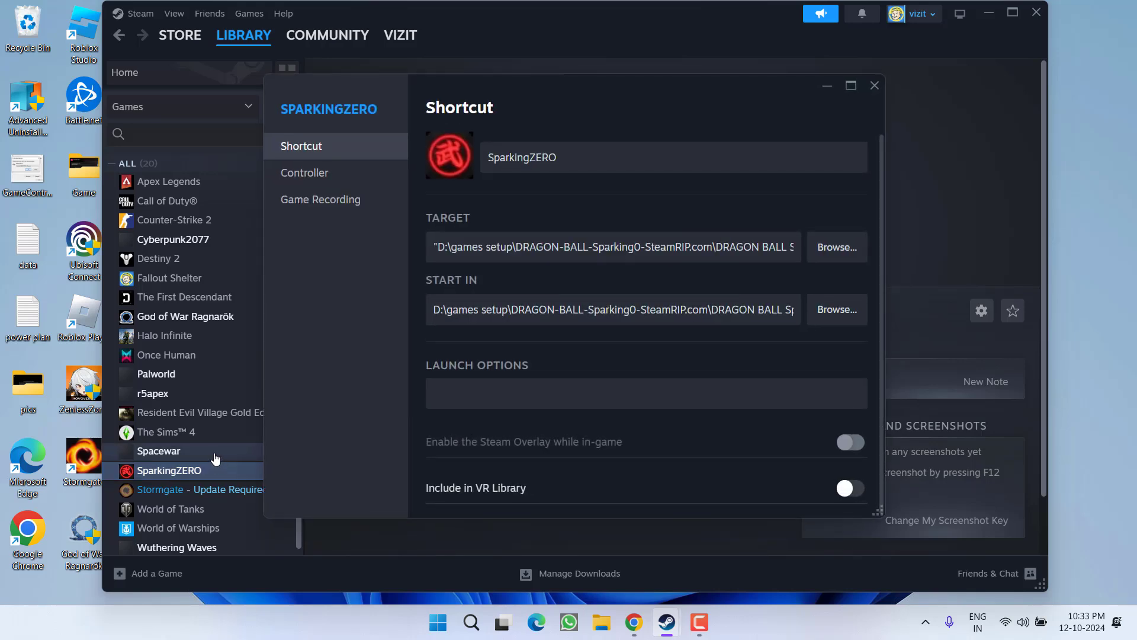
# Step: Set the controller override for SparkingZERO to Disable Steam Input and close the game's properties
pyautogui.click(294, 171)
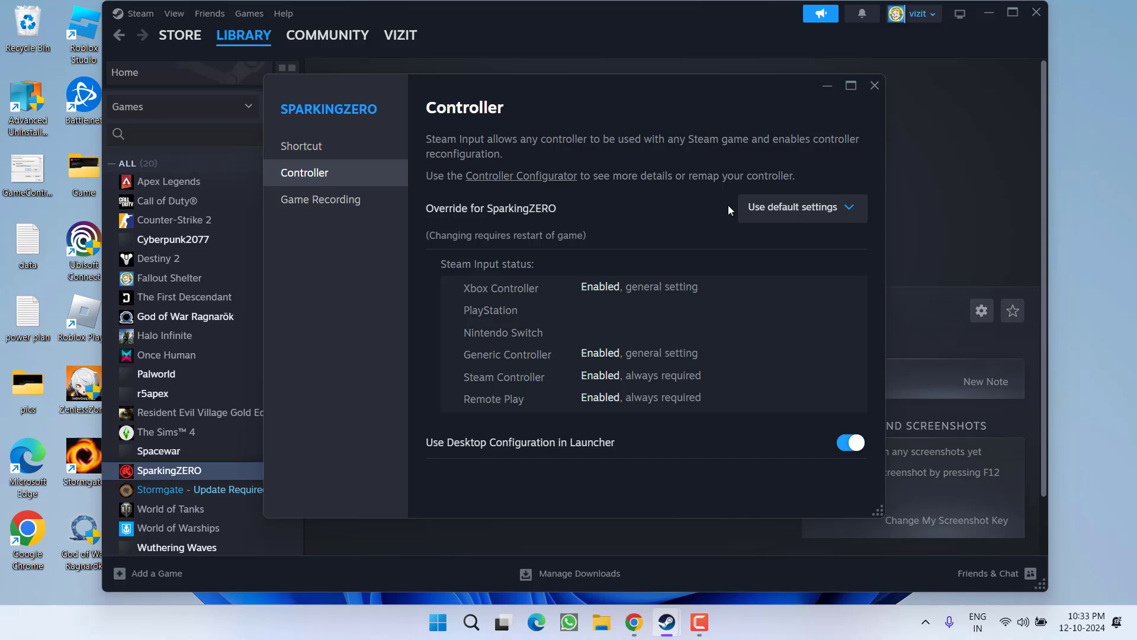
pyautogui.click(770, 209)
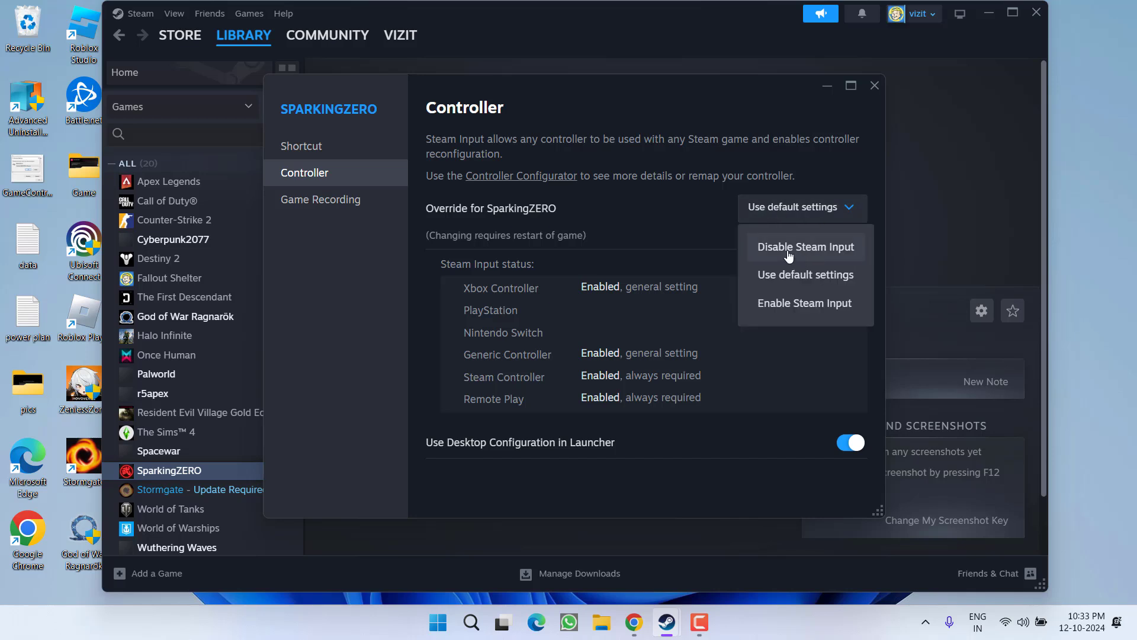
pyautogui.click(817, 254)
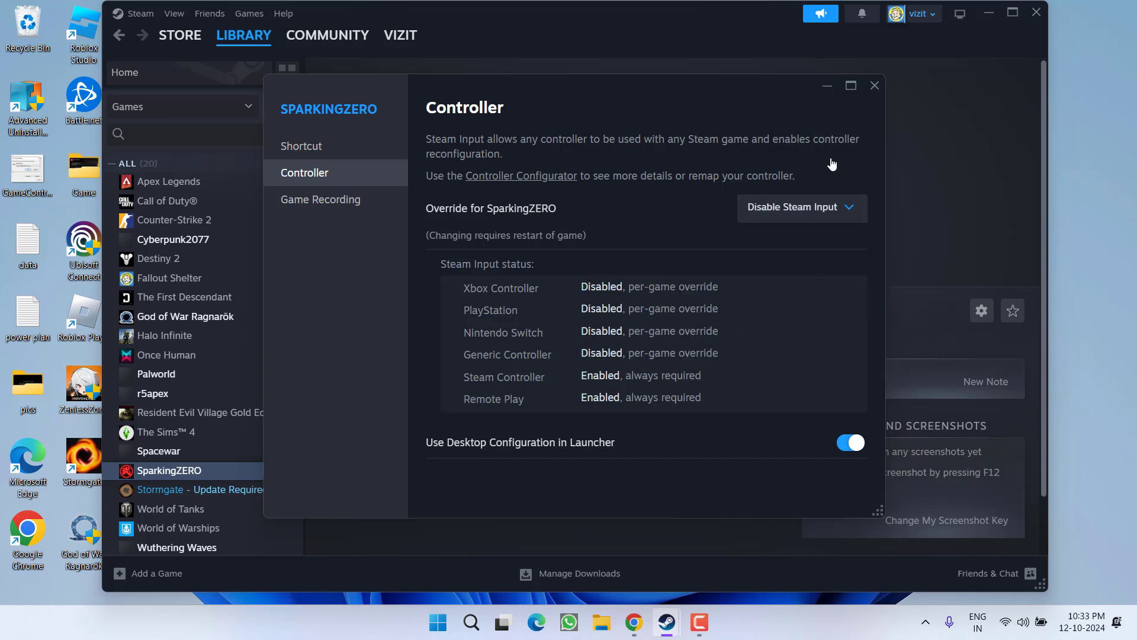
pyautogui.click(875, 87)
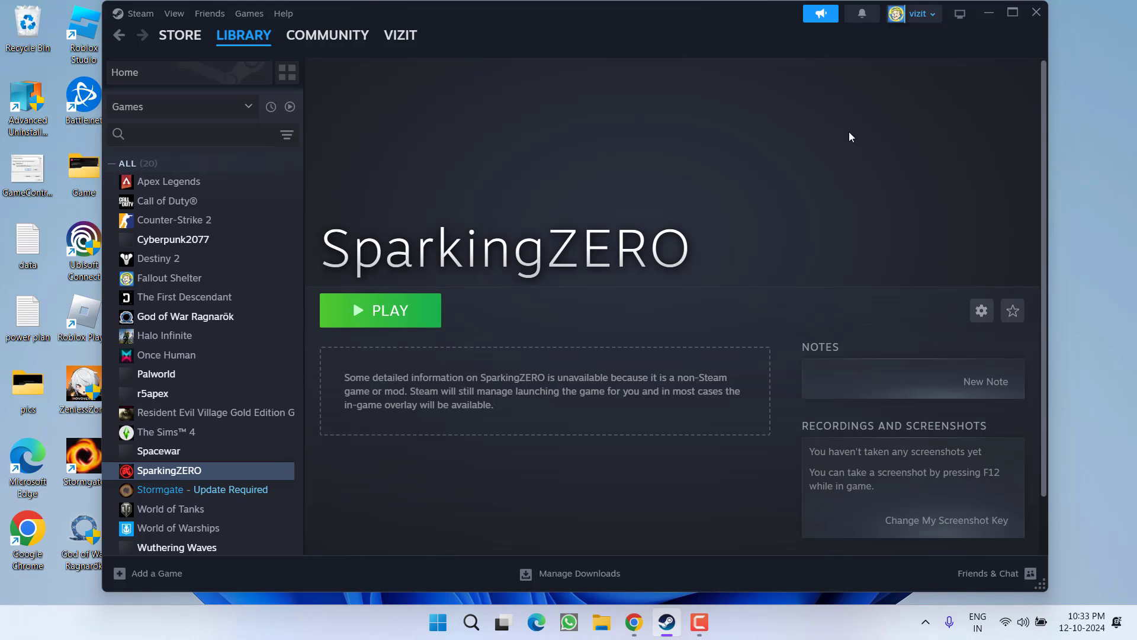
# Step: Close the Steam window and exit Steam completely, including its background process
pyautogui.click(1036, 12)
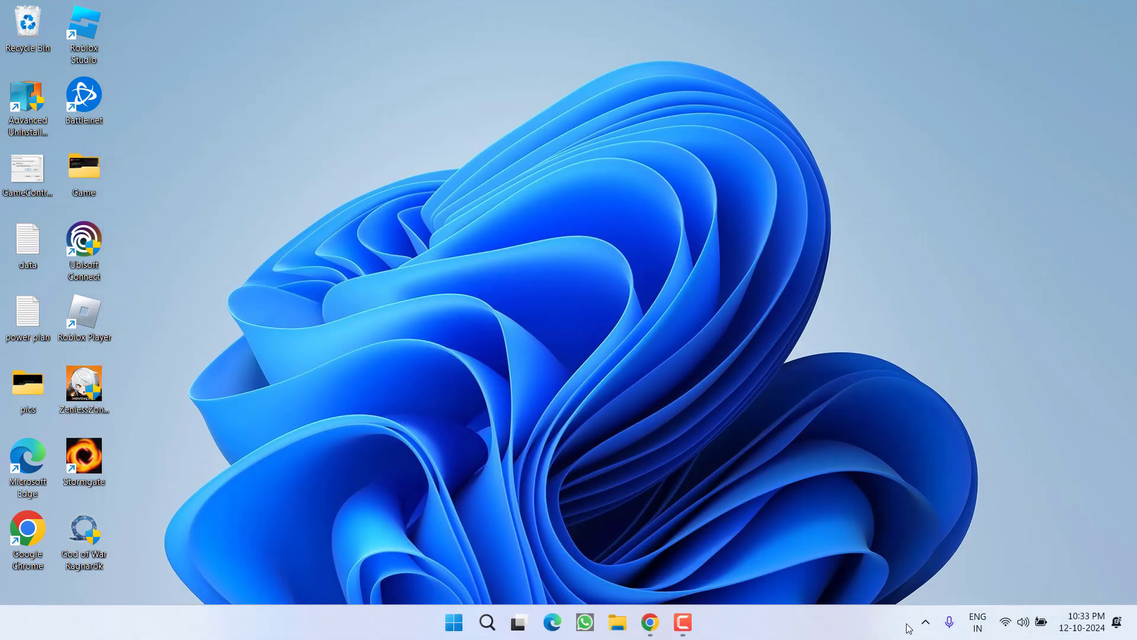
pyautogui.click(925, 629)
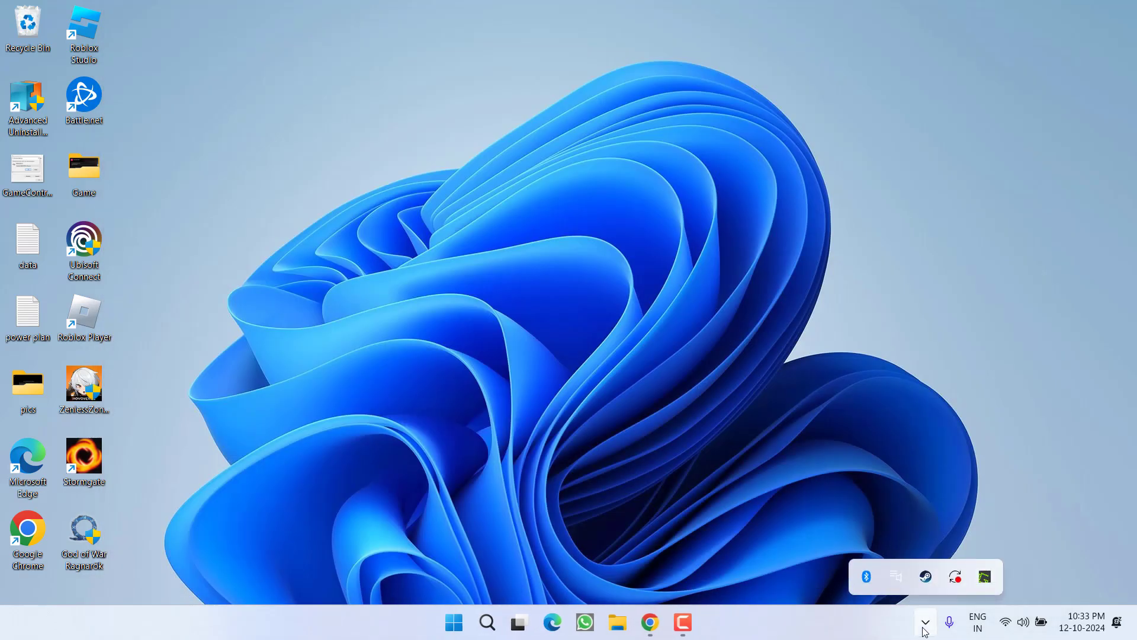
pyautogui.rightClick(926, 587)
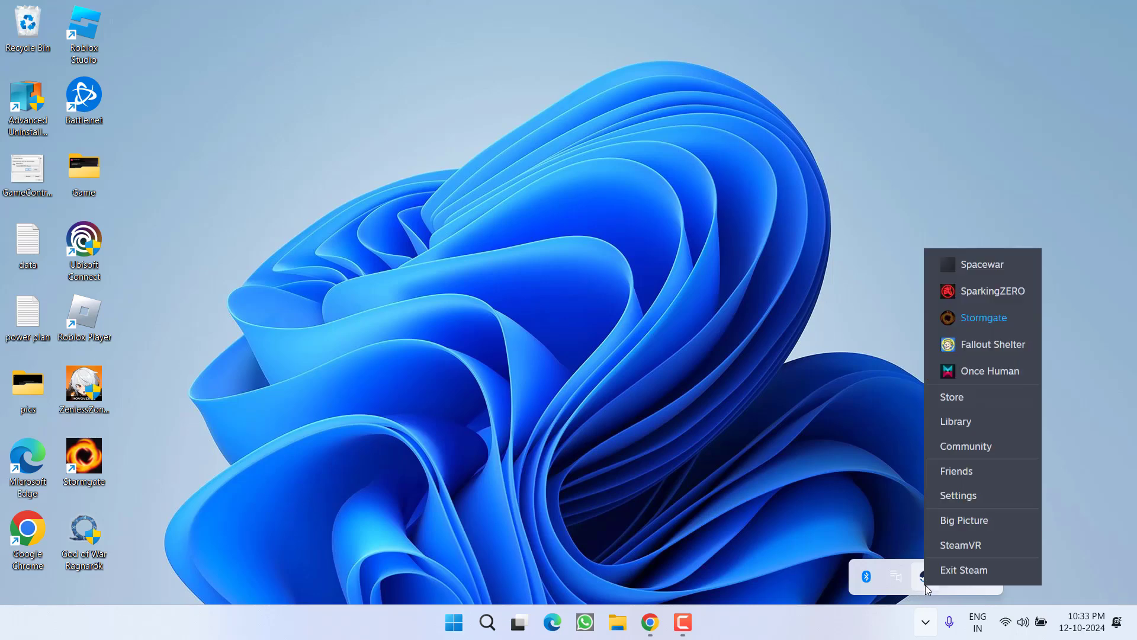
pyautogui.click(964, 570)
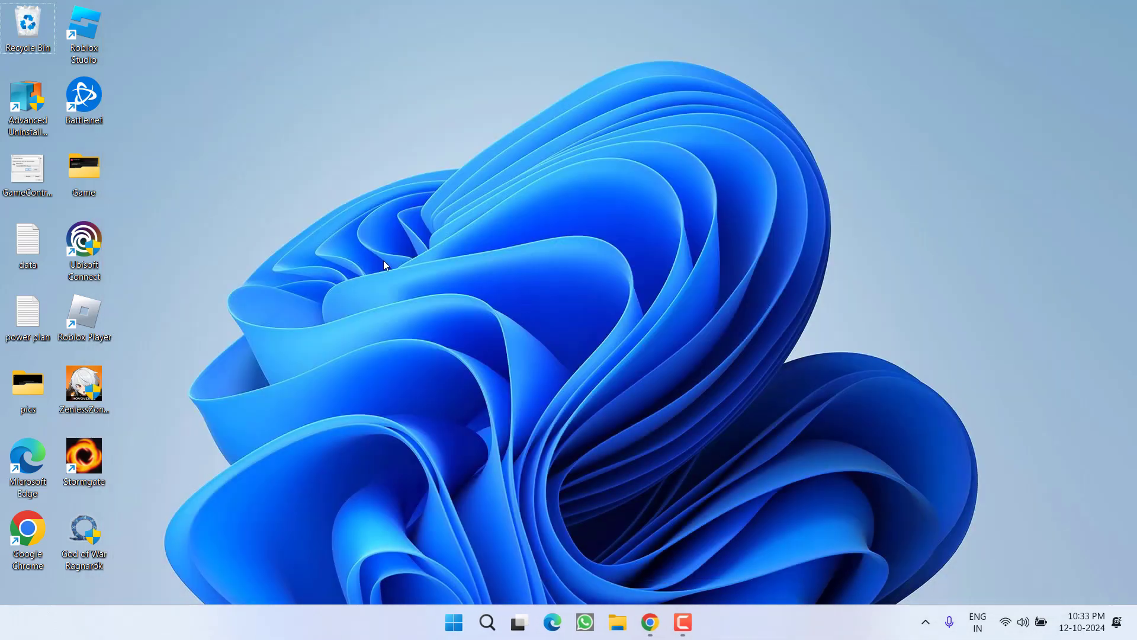
# Step: Search Windows for steam, run Steam as administrator and allow it to make changes to the device
pyautogui.press('super')
pyautogui.write('steam')
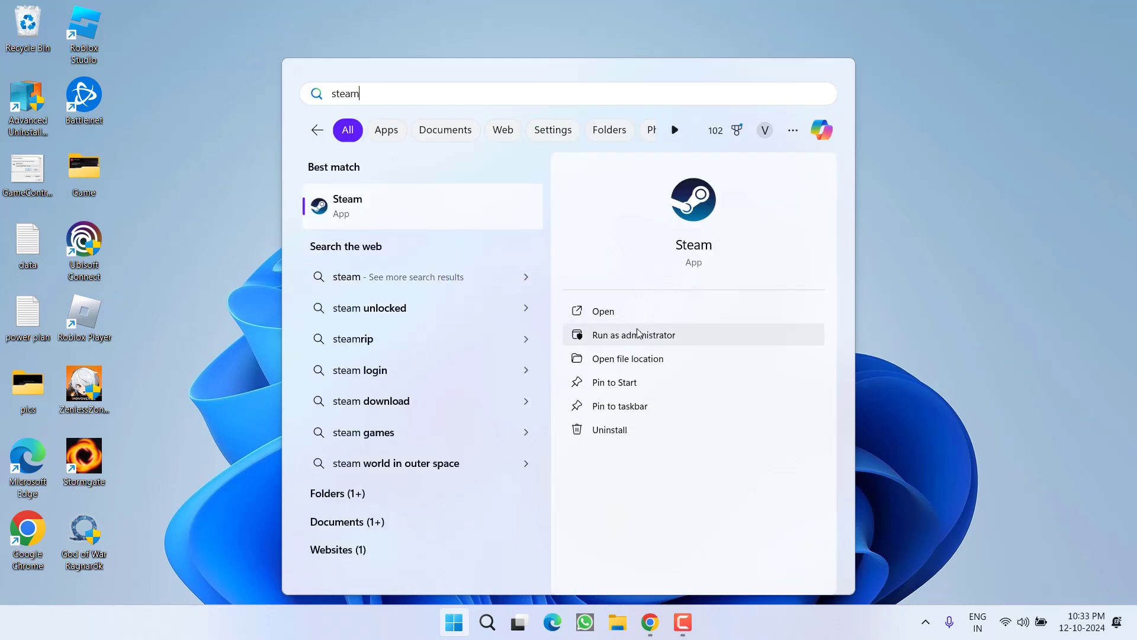
pyautogui.click(653, 339)
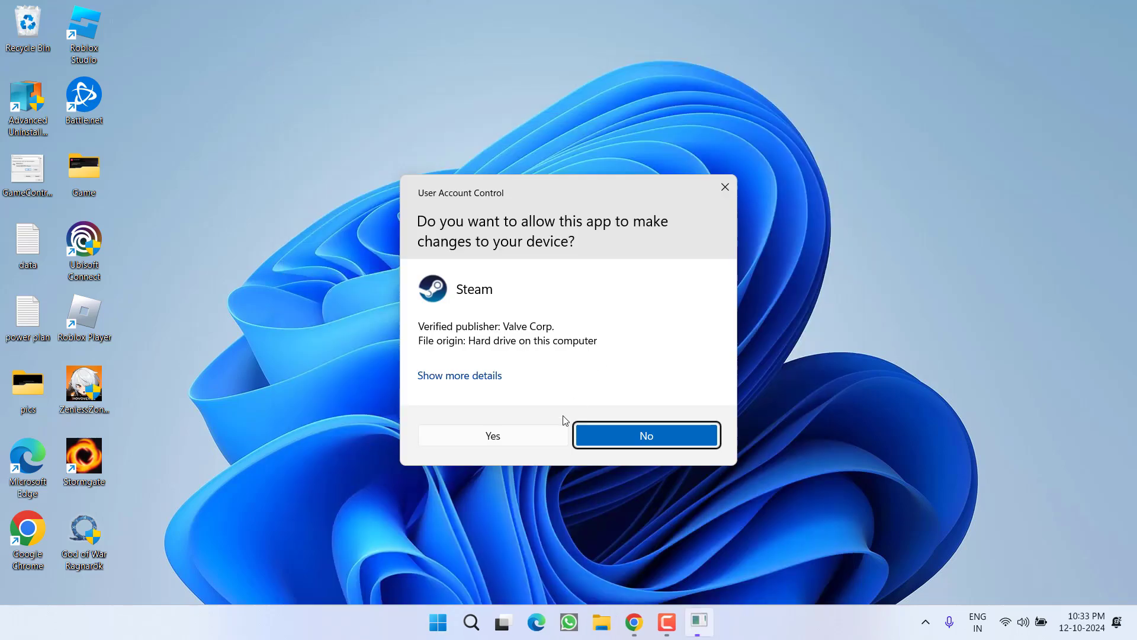
pyautogui.click(524, 442)
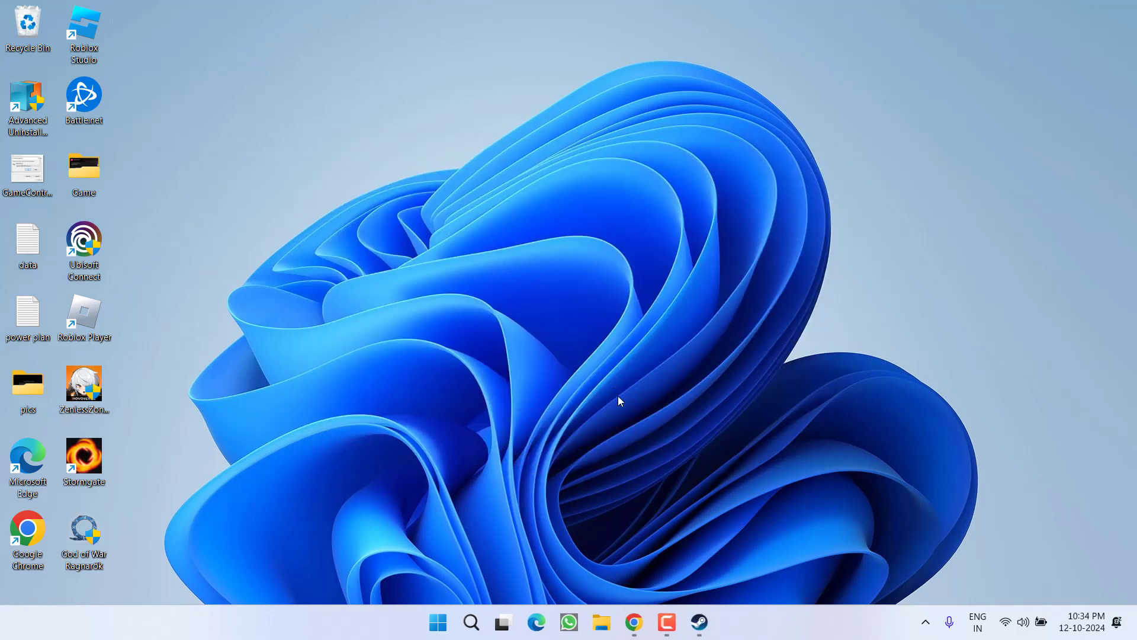
# Step: Switch to Chrome and highlight the DualSenseX Download heading on the dualsensex.com download page
pyautogui.click(635, 622)
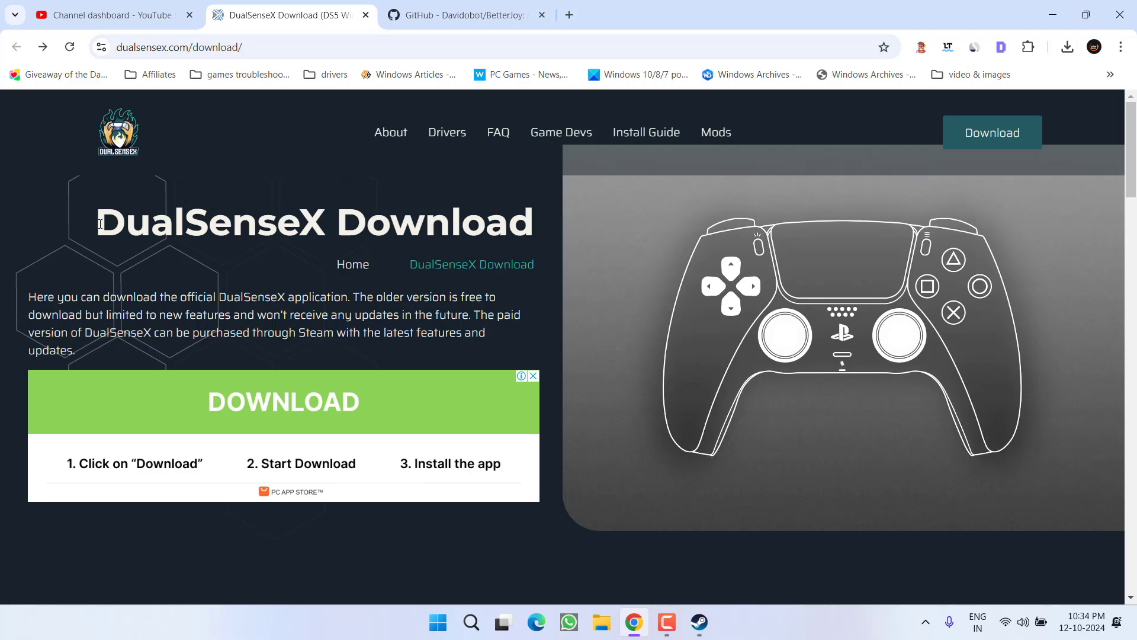
pyautogui.moveTo(163, 230); pyautogui.dragTo(533, 234)
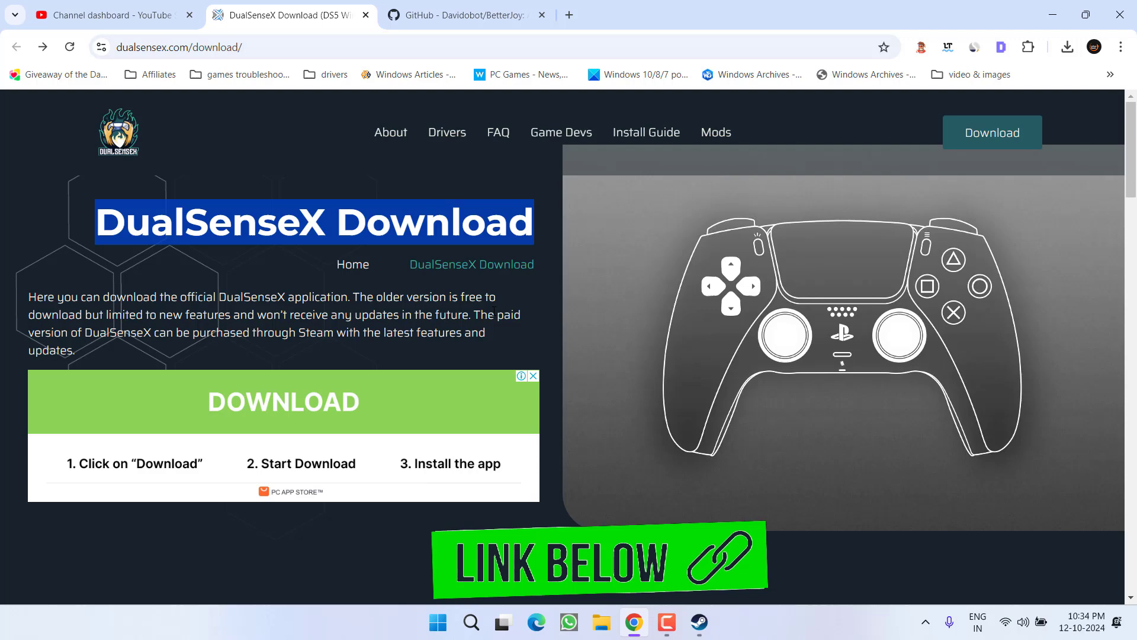
pyautogui.press('F10')
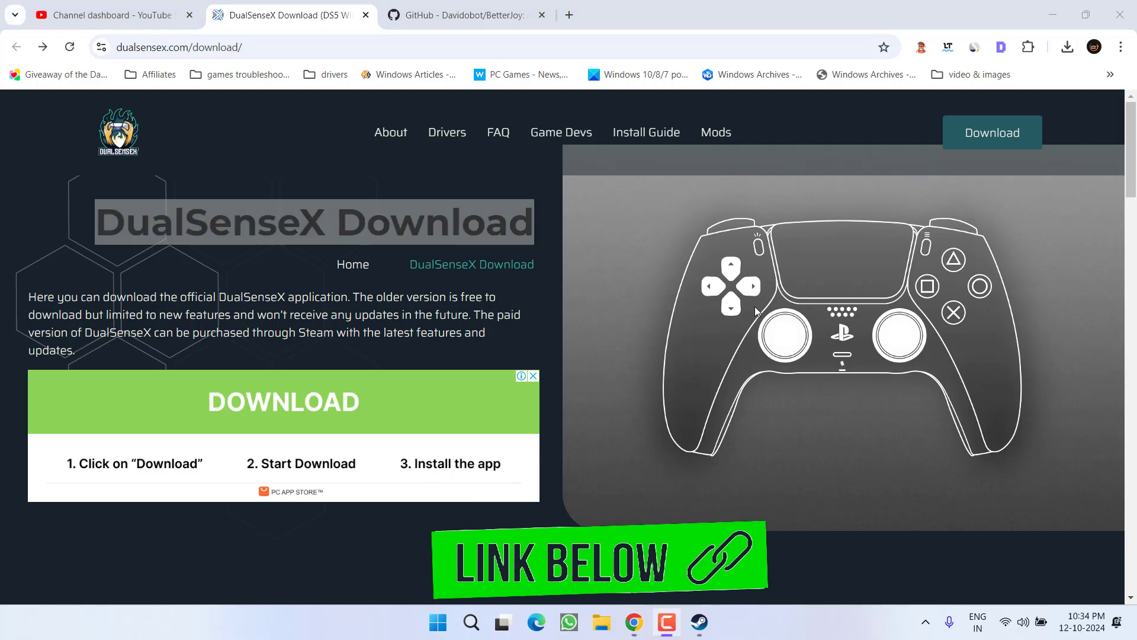
pyautogui.click(926, 622)
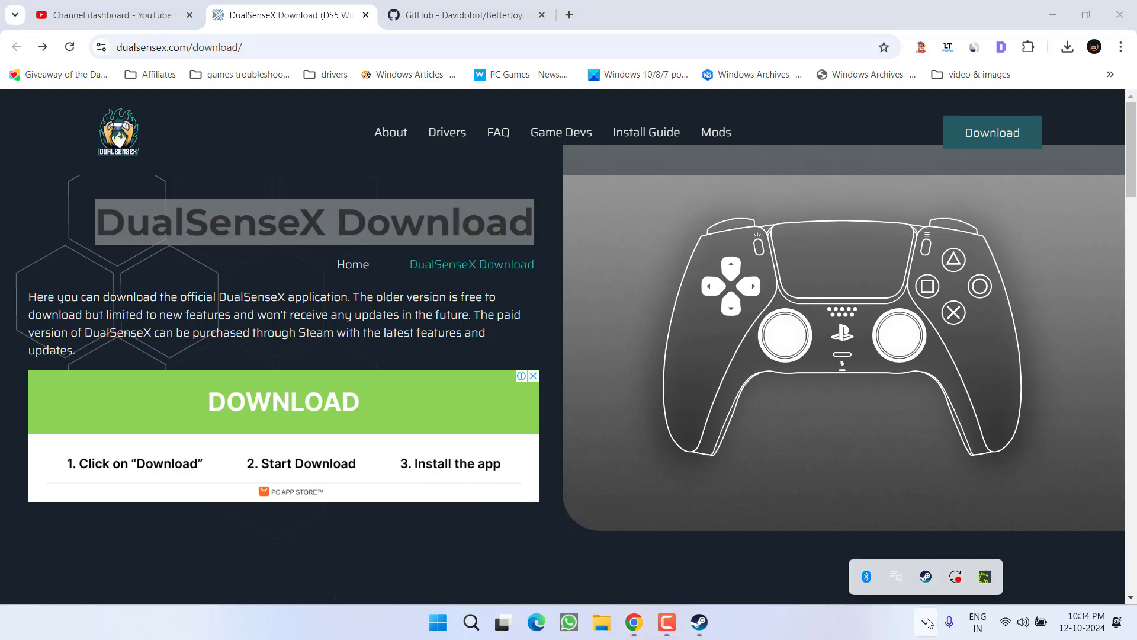
pyautogui.rightClick(927, 585)
pyautogui.click(875, 631)
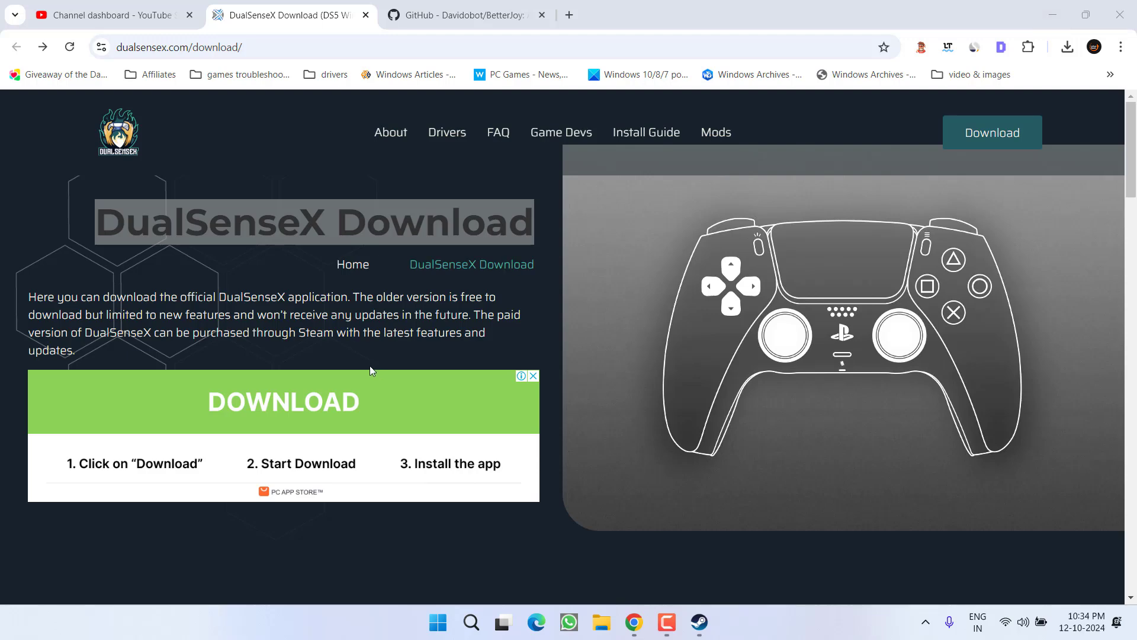
# Step: Minimize the browser, switch to Steam and launch SparkingZERO from the library
pyautogui.click(1053, 15)
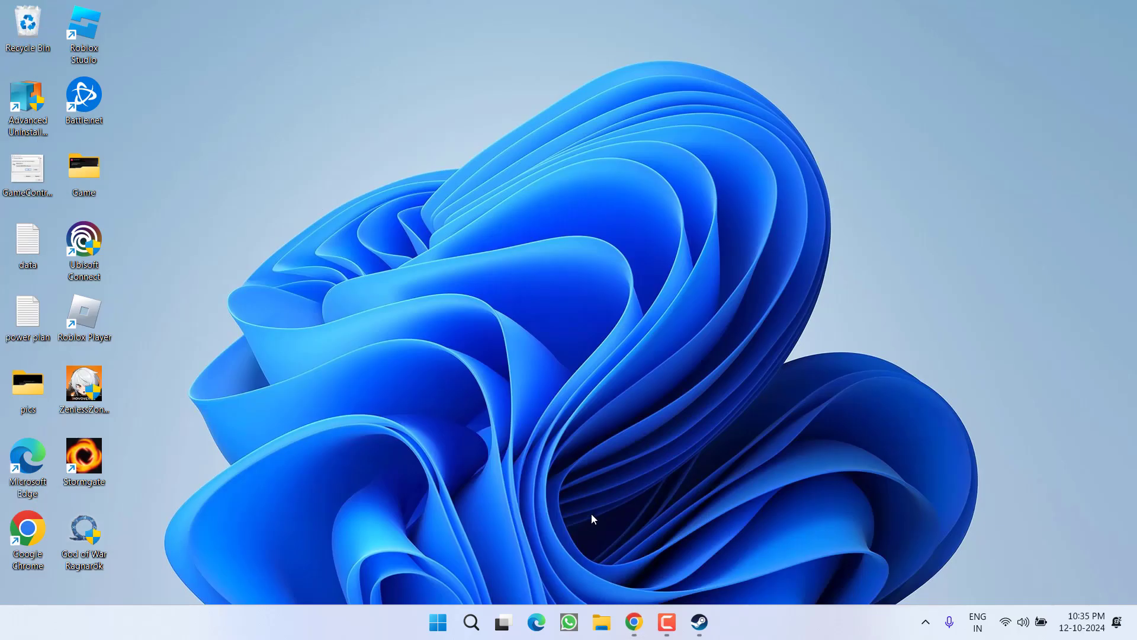
pyautogui.click(700, 622)
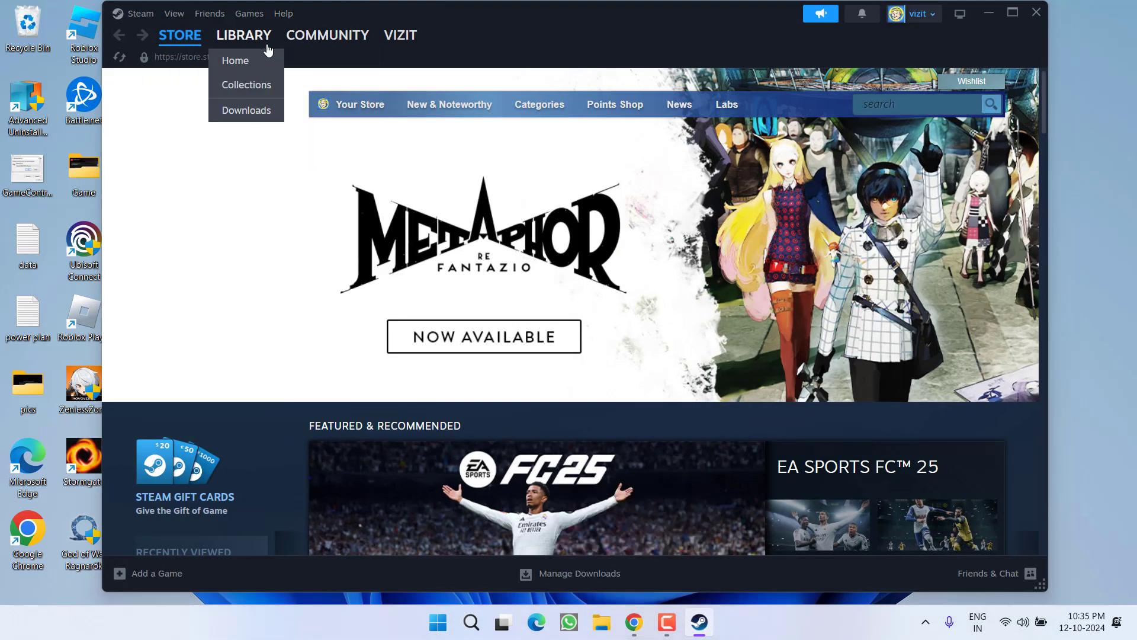
pyautogui.click(259, 59)
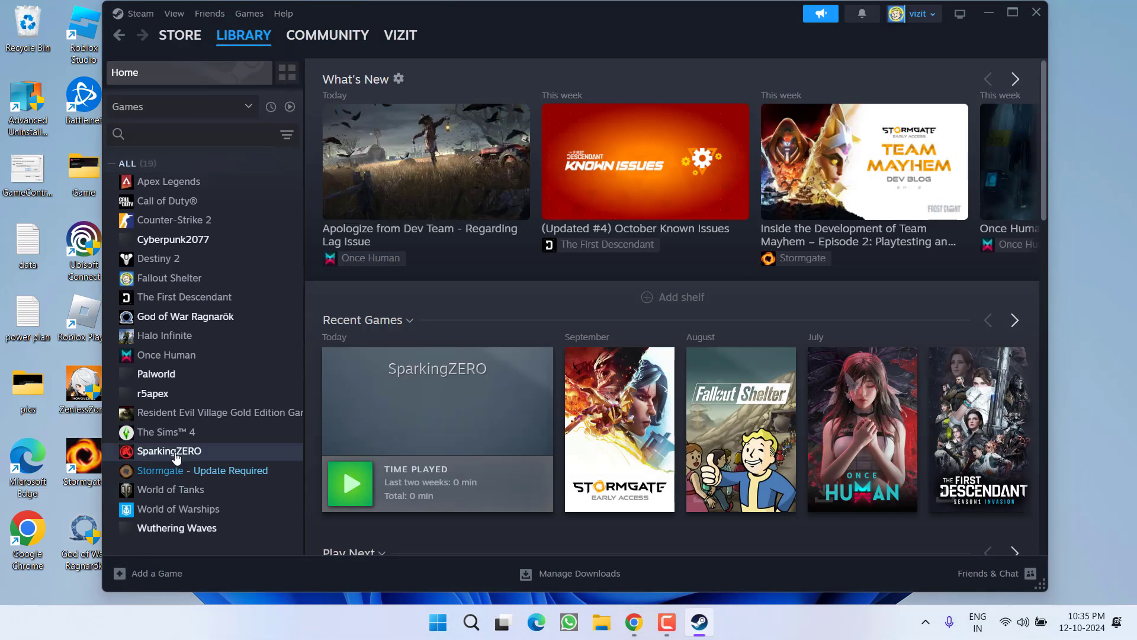
pyautogui.click(172, 453)
pyautogui.click(398, 320)
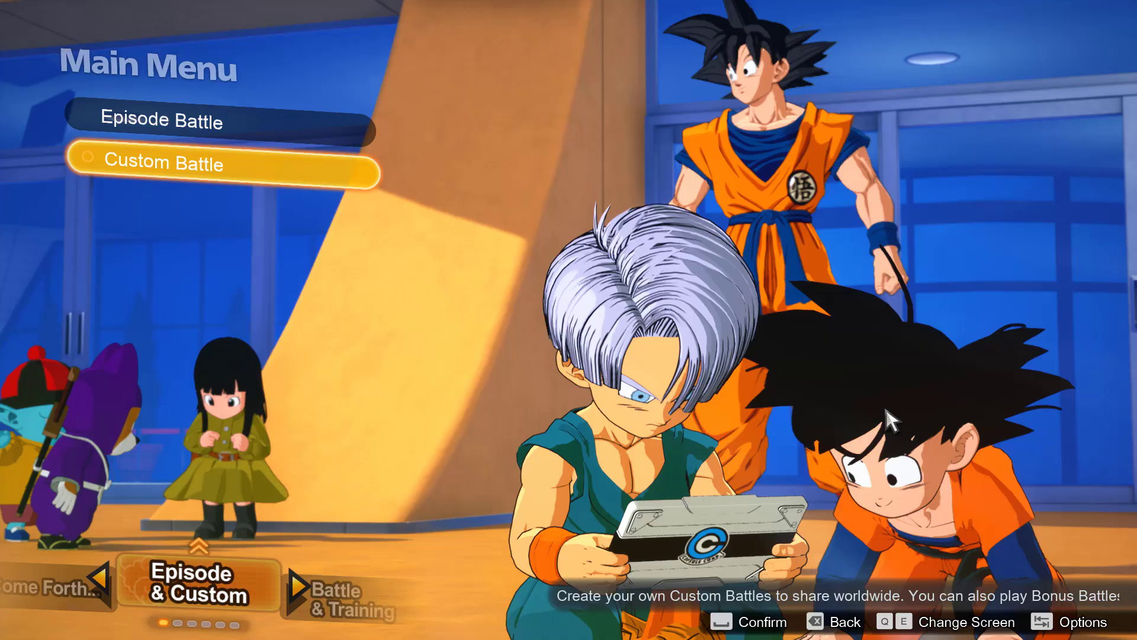
# Step: Open the Controls & Camera options in the game and examine the control settings for Player 1
pyautogui.click(1079, 631)
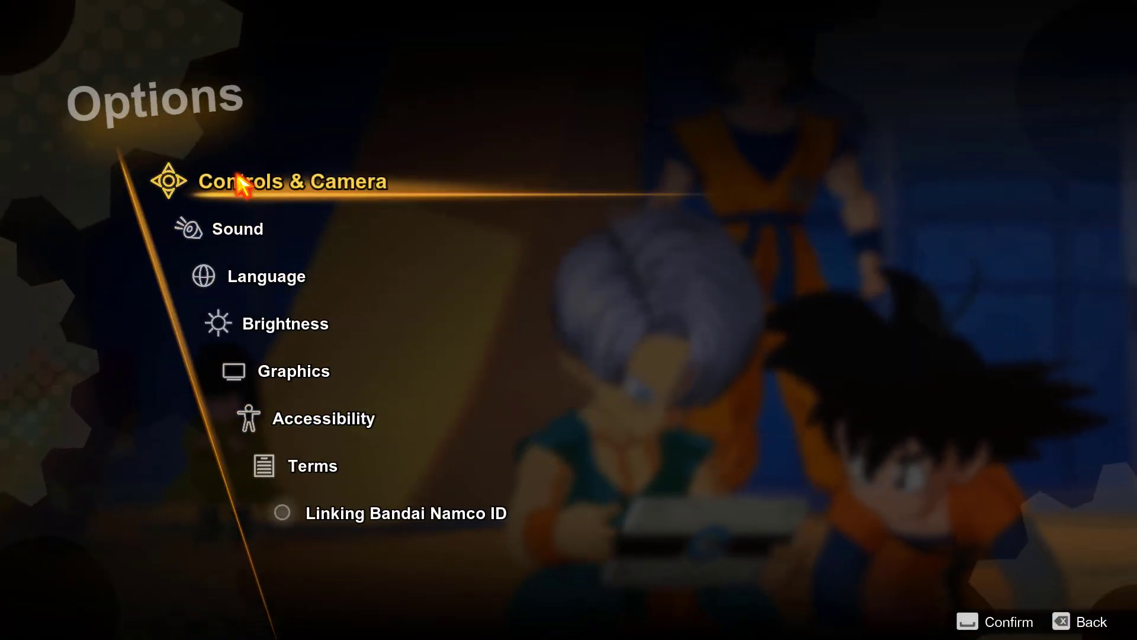
pyautogui.click(309, 181)
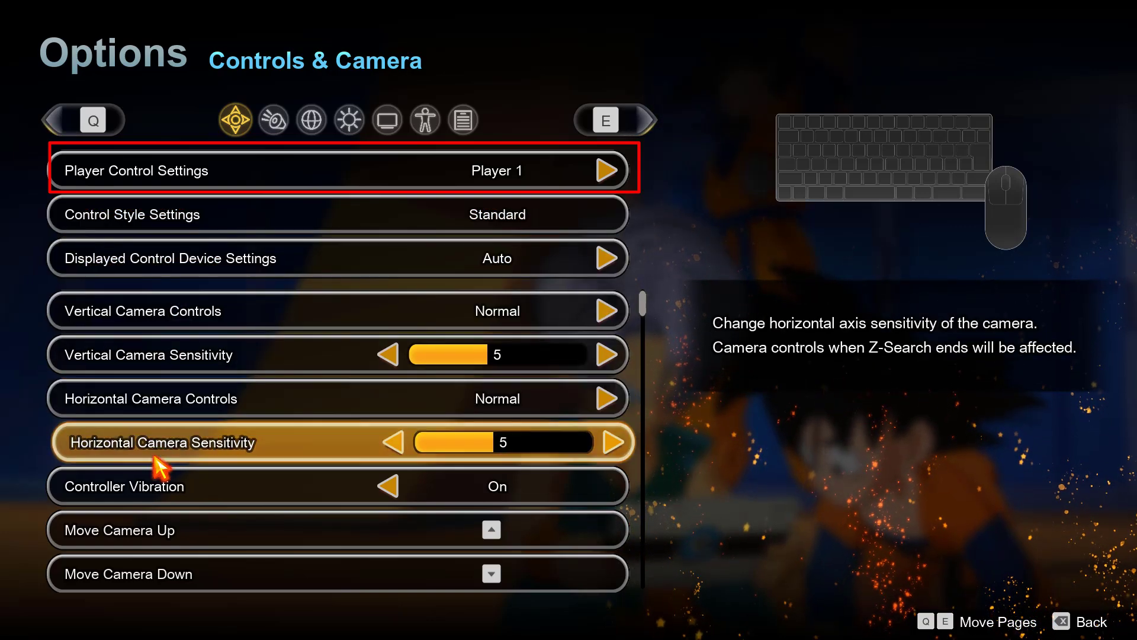
pyautogui.scroll(-2, 332, 470)
pyautogui.scroll(-5, 335, 470)
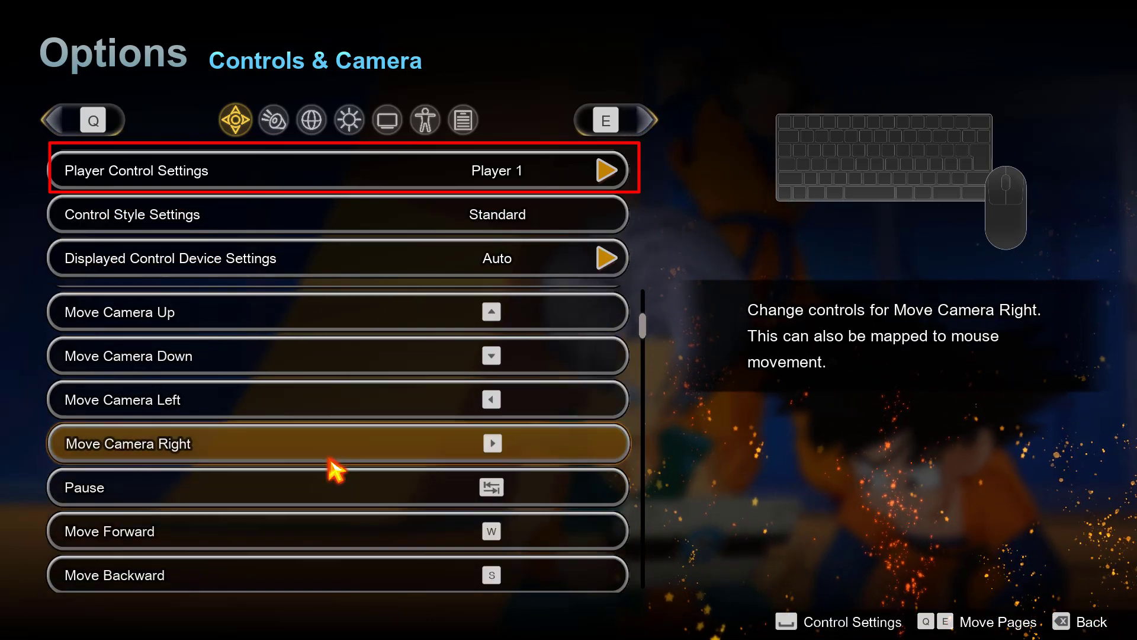
pyautogui.scroll(7, 335, 470)
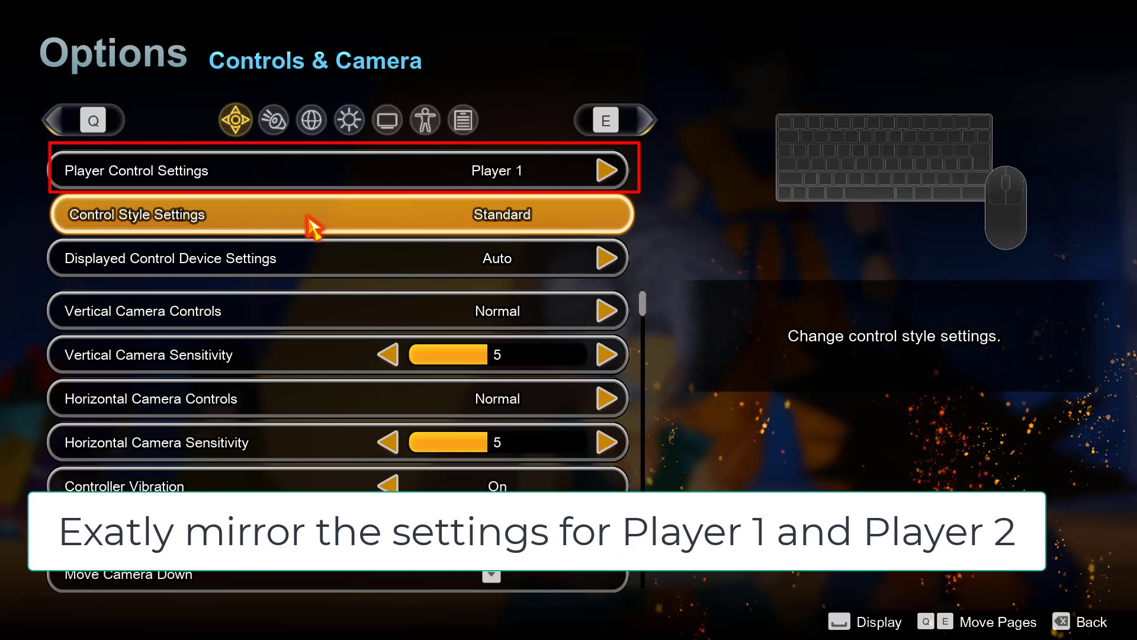
pyautogui.scroll(-3, 313, 368)
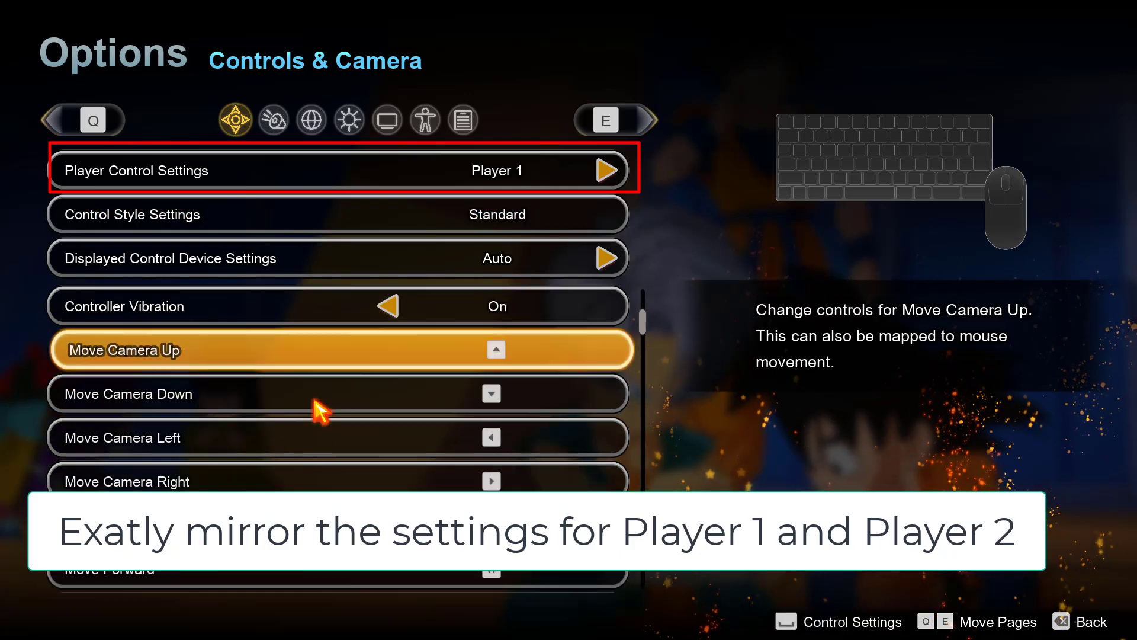
pyautogui.scroll(-3, 320, 409)
pyautogui.scroll(7, 320, 409)
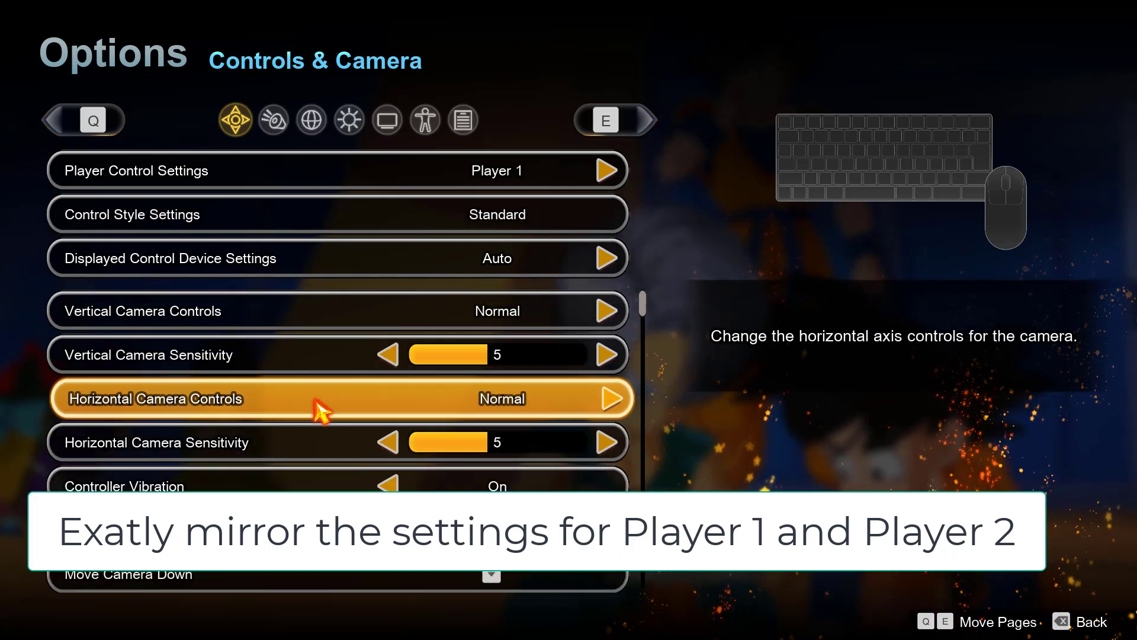
# Step: Switch Player Control Settings to Player 2 and examine its button assignments for comparison with Player 1
pyautogui.click(598, 172)
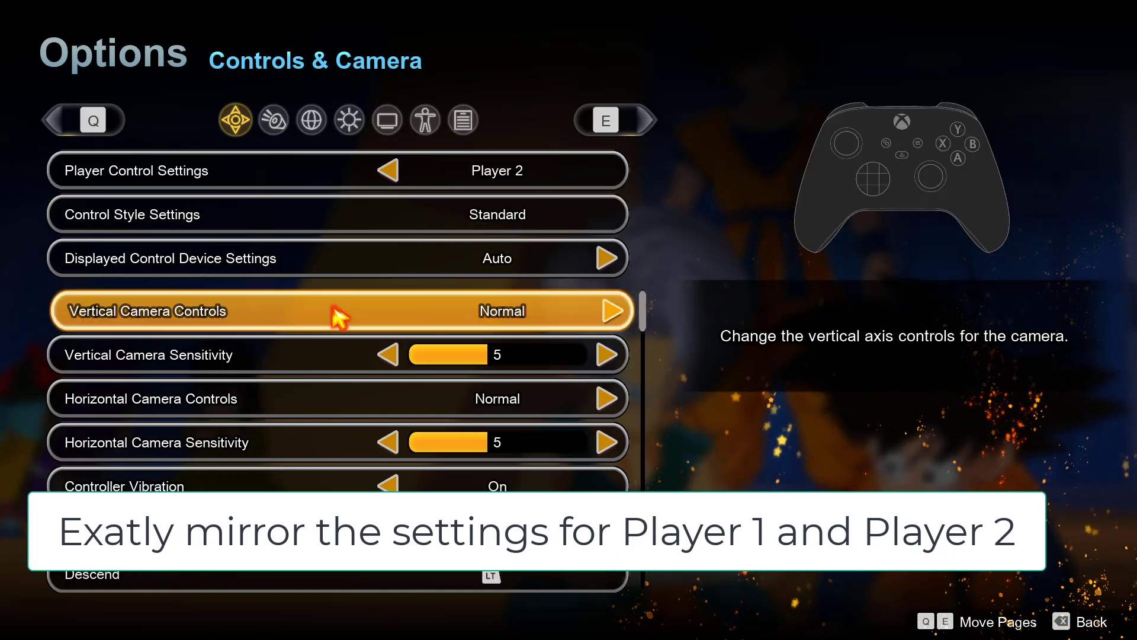
pyautogui.scroll(-4, 414, 436)
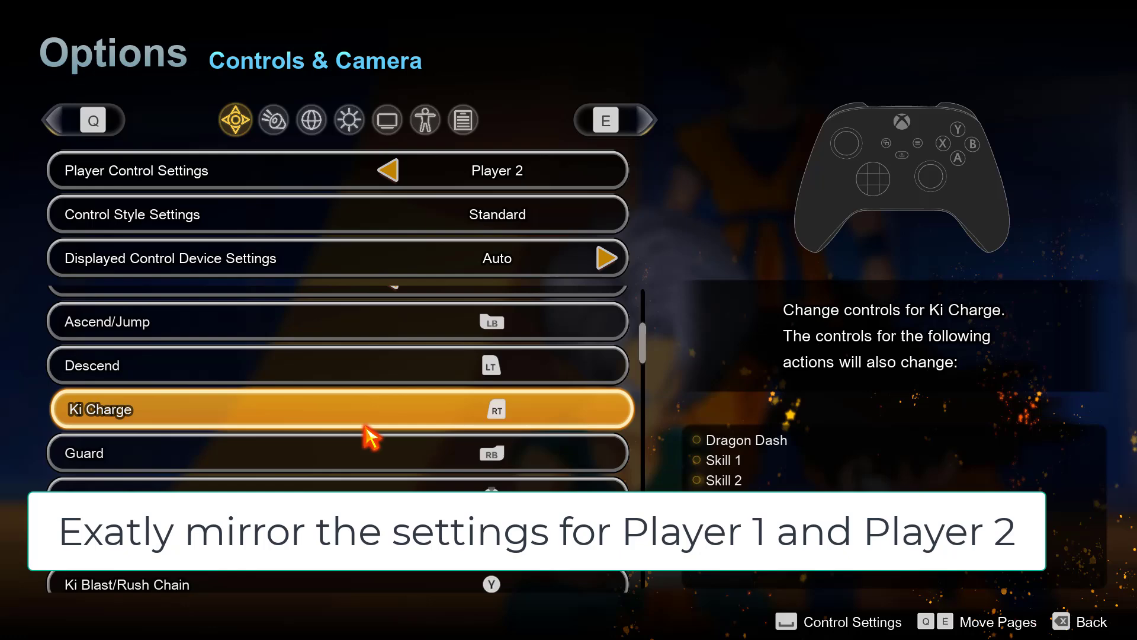
pyautogui.scroll(-4, 373, 429)
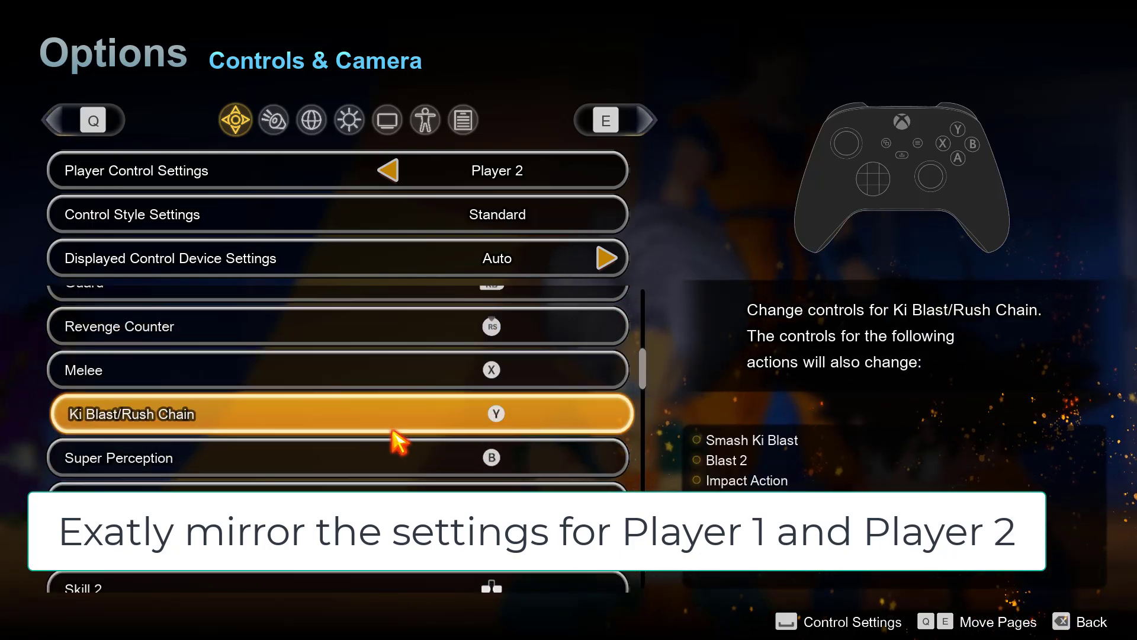
pyautogui.scroll(-4, 392, 432)
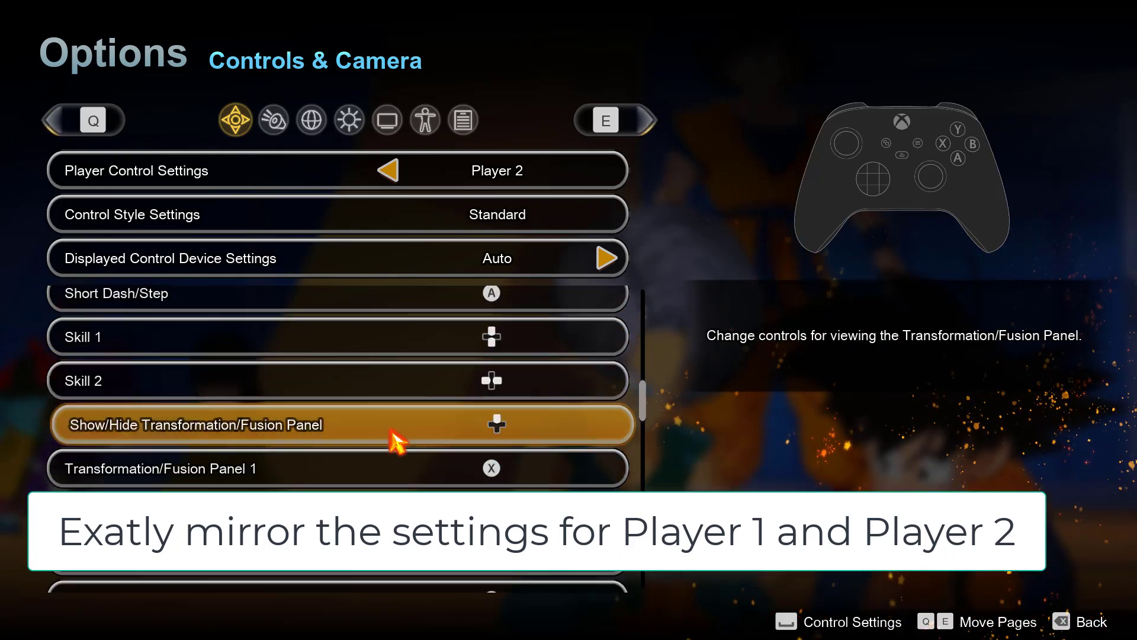
pyautogui.scroll(-4, 392, 439)
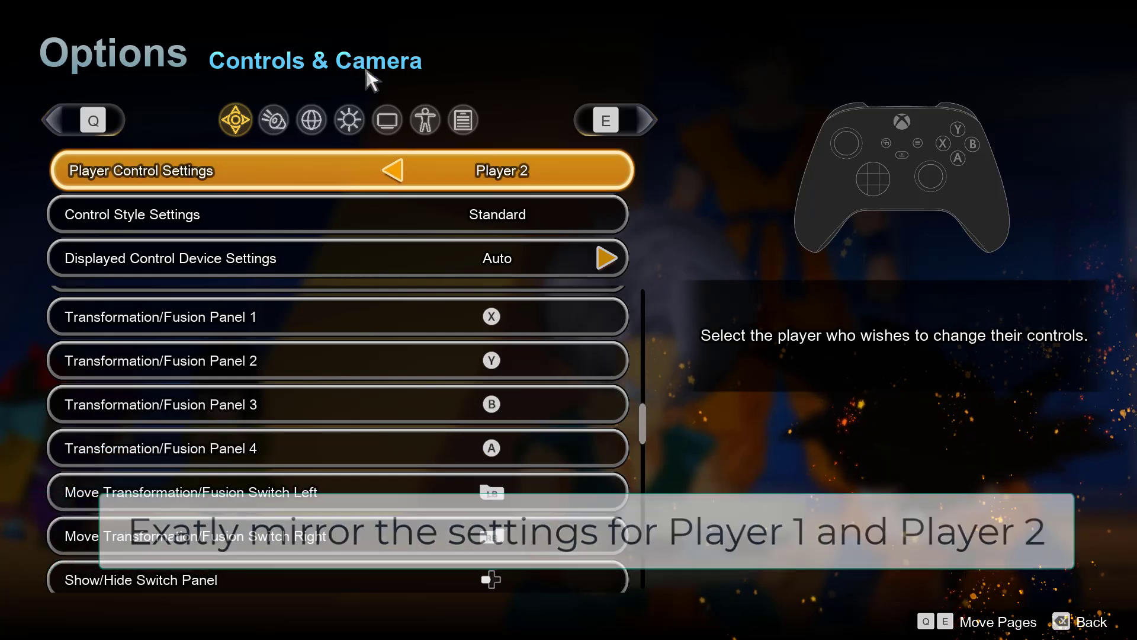
# Step: Open the Accessibility options and compare the assist settings of Player 1 with those of Player 2
pyautogui.click(425, 119)
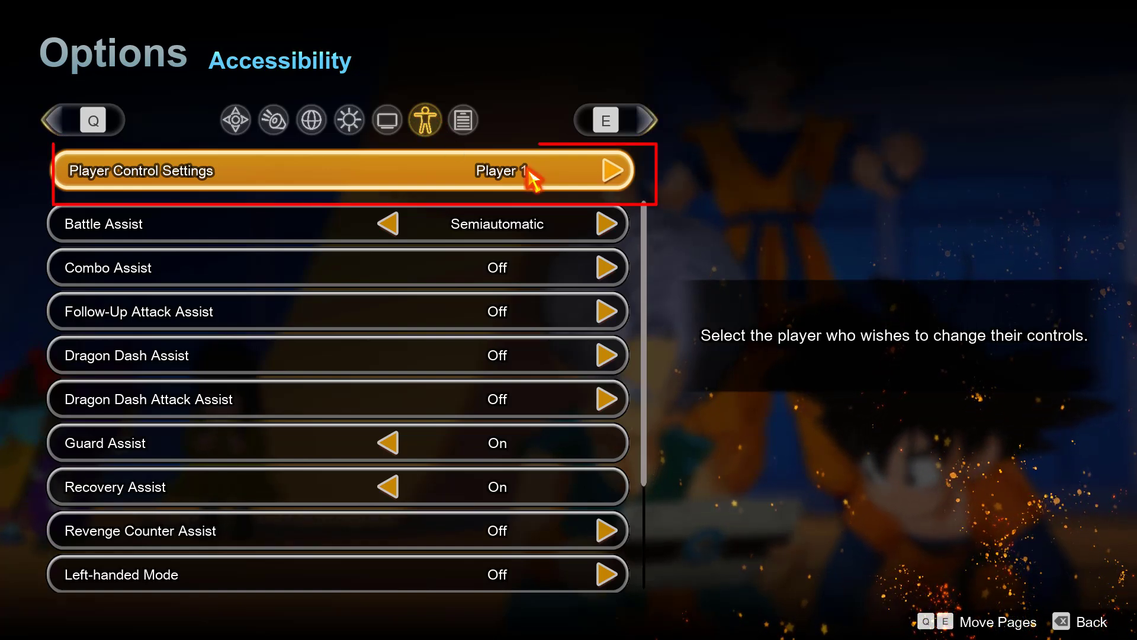
pyautogui.scroll(-3, 338, 385)
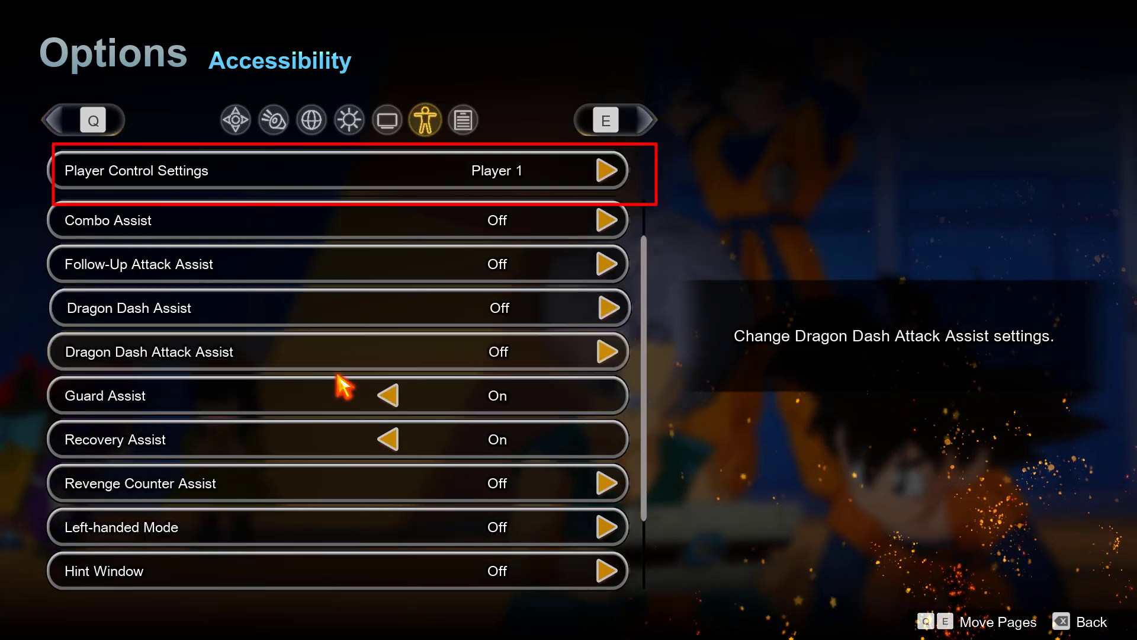
pyautogui.scroll(3, 338, 385)
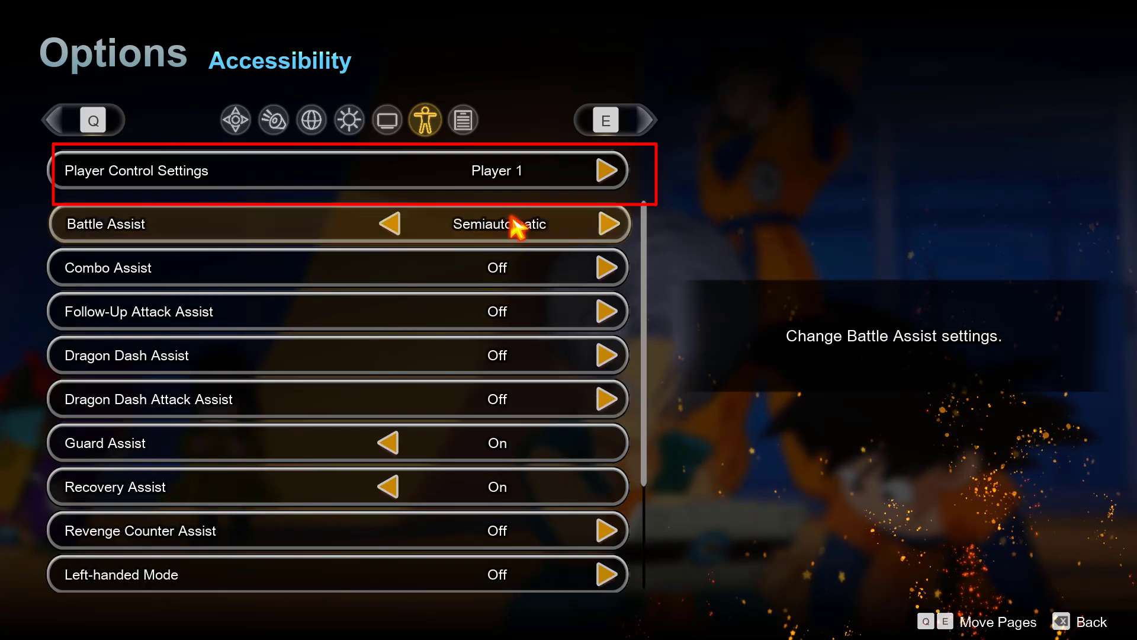
pyautogui.click(606, 173)
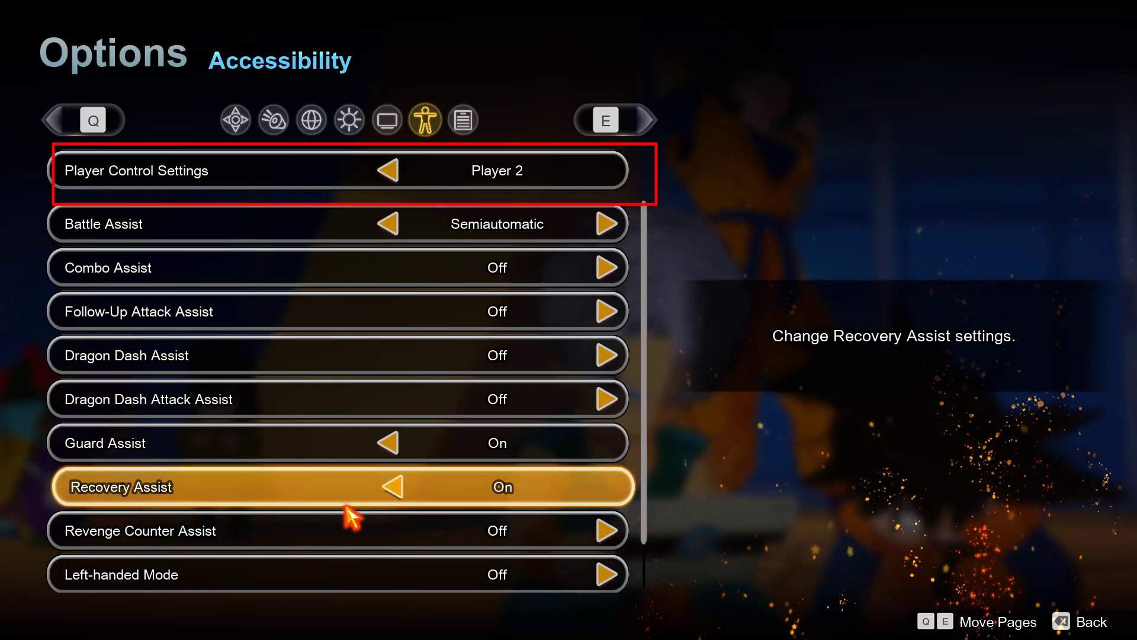
pyautogui.scroll(-1, 399, 322)
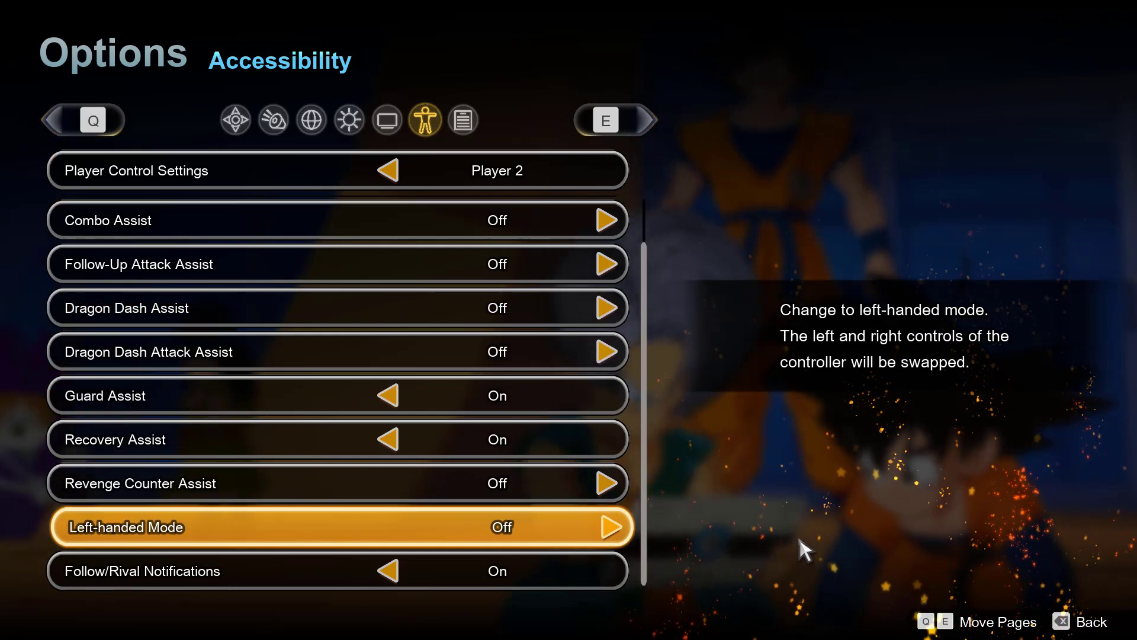
# Step: Leave the game's options and return to the title screen, confirming with Yes
pyautogui.press('q')
pyautogui.press('q')
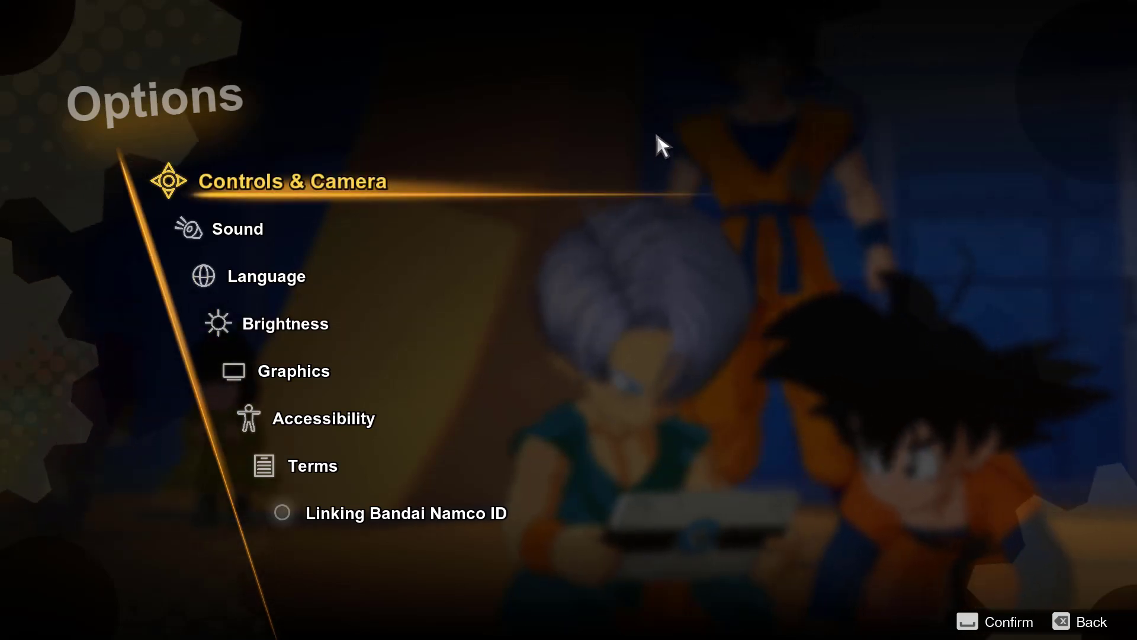
pyautogui.press('BackSpace')
pyautogui.press('BackSpace')
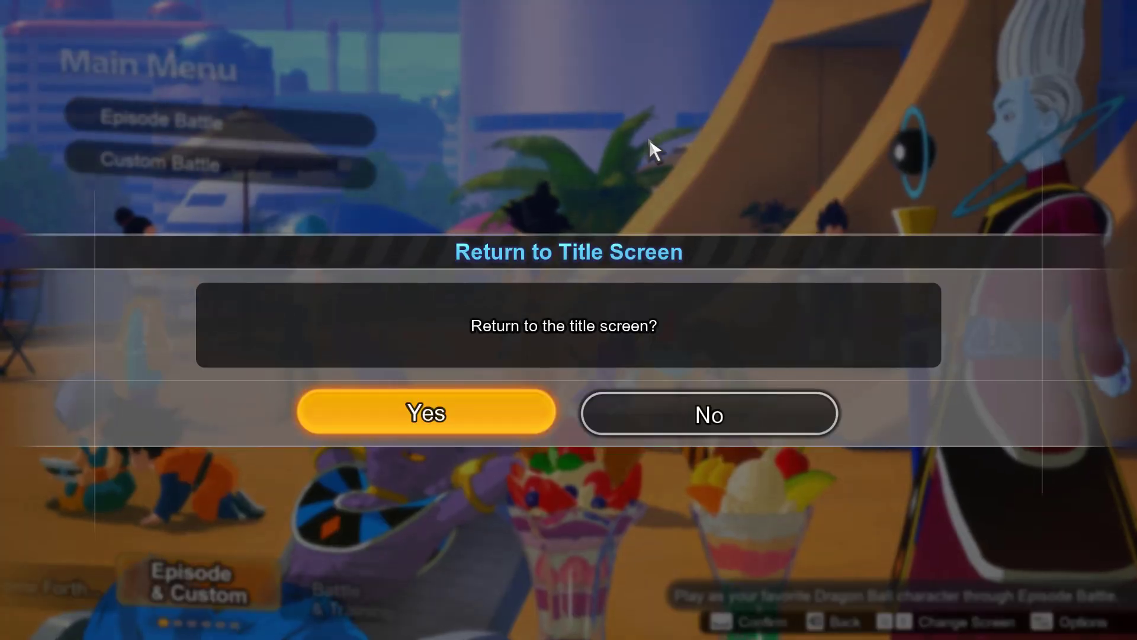
pyautogui.click(447, 416)
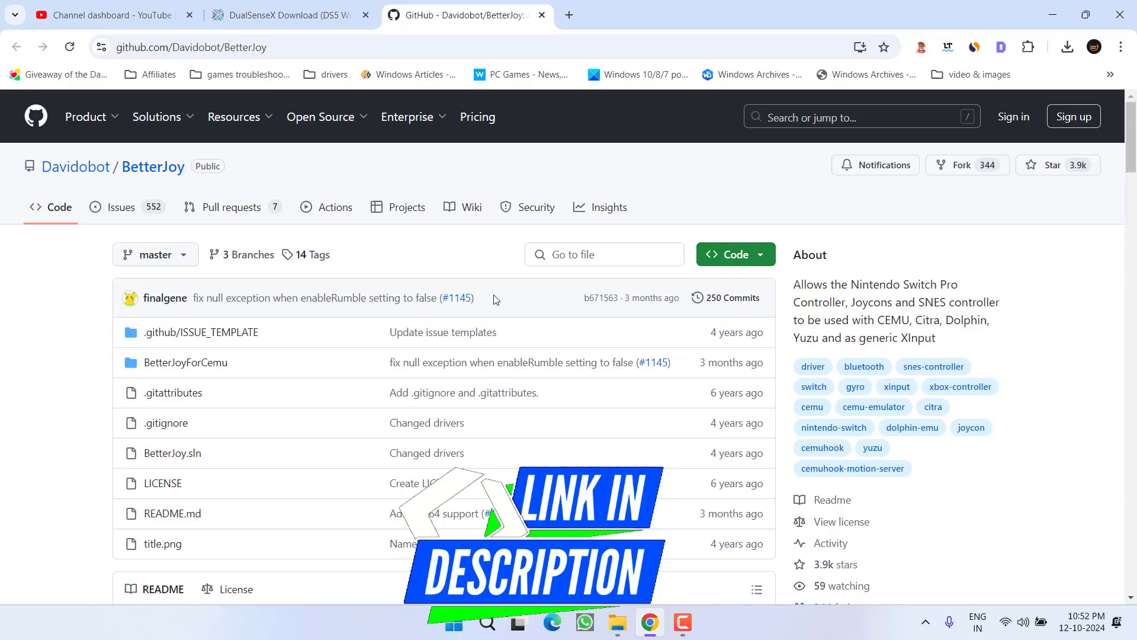
# Step: Open the Version 7.1 - Hotfix release of BetterJoy on GitHub and download BetterJoy_v7.1.zip to the Desktop
pyautogui.scroll(-8, 495, 297)
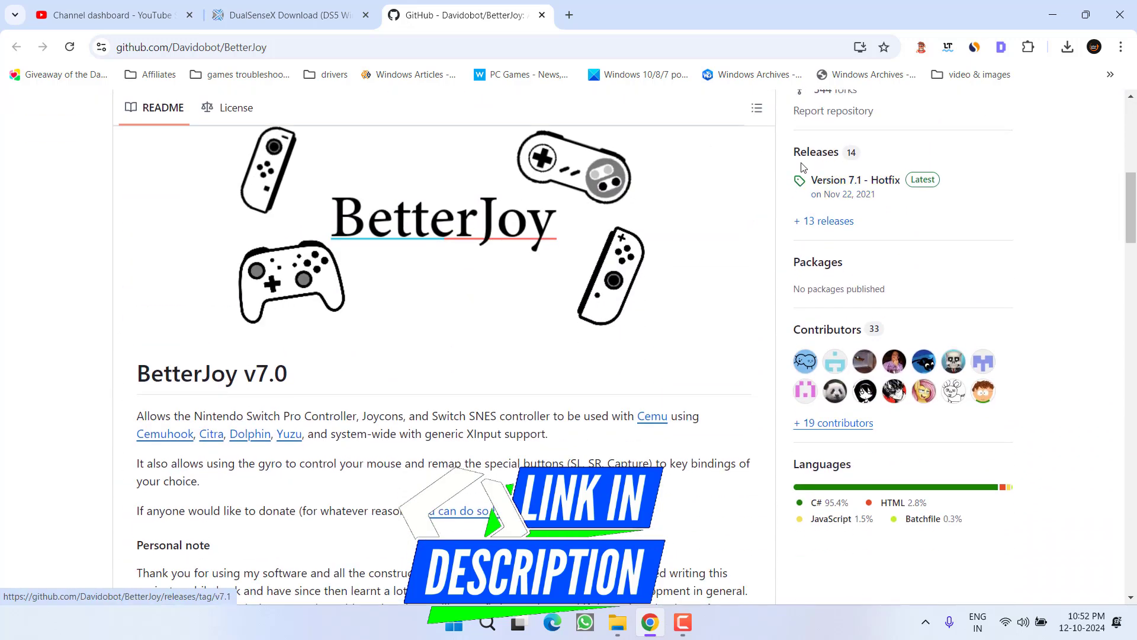
pyautogui.click(875, 185)
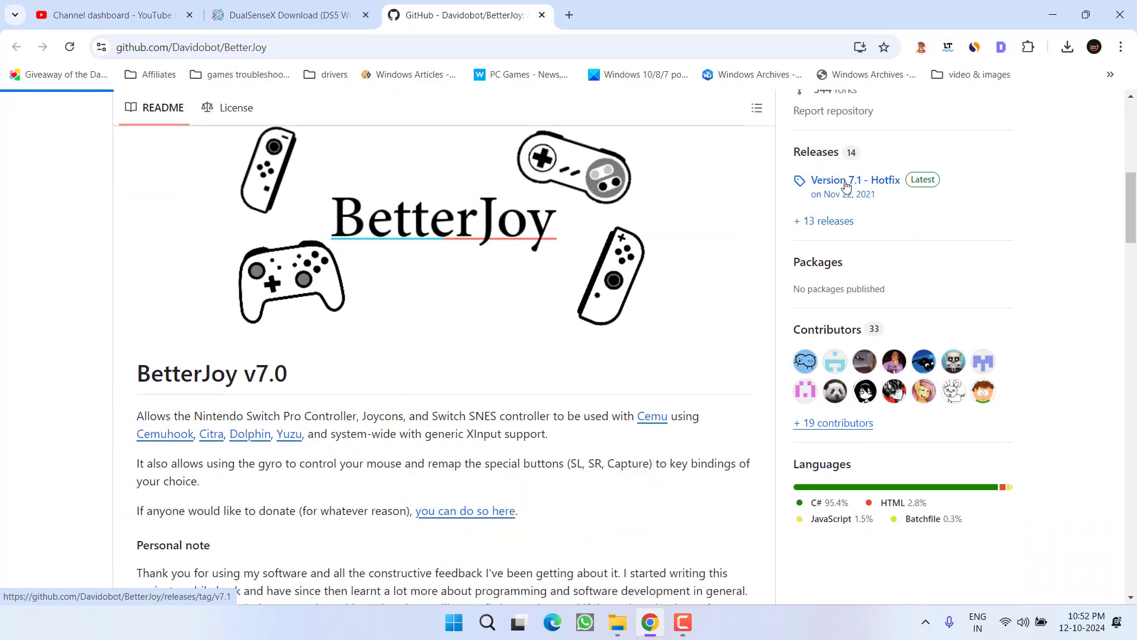
pyautogui.scroll(-3, 341, 268)
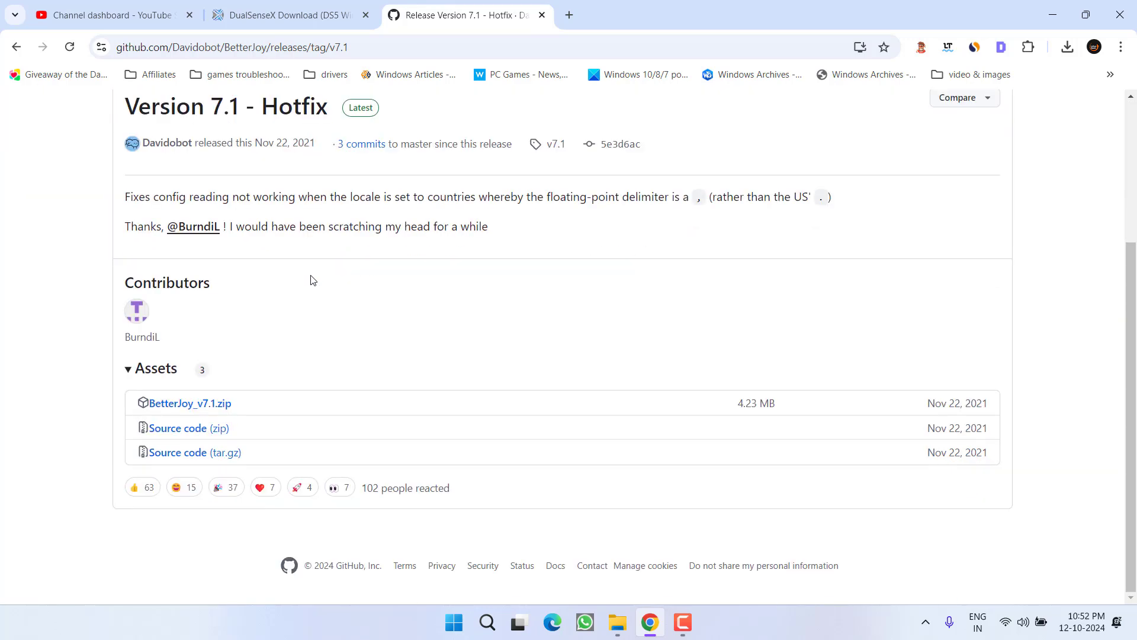
pyautogui.click(214, 401)
pyautogui.click(74, 230)
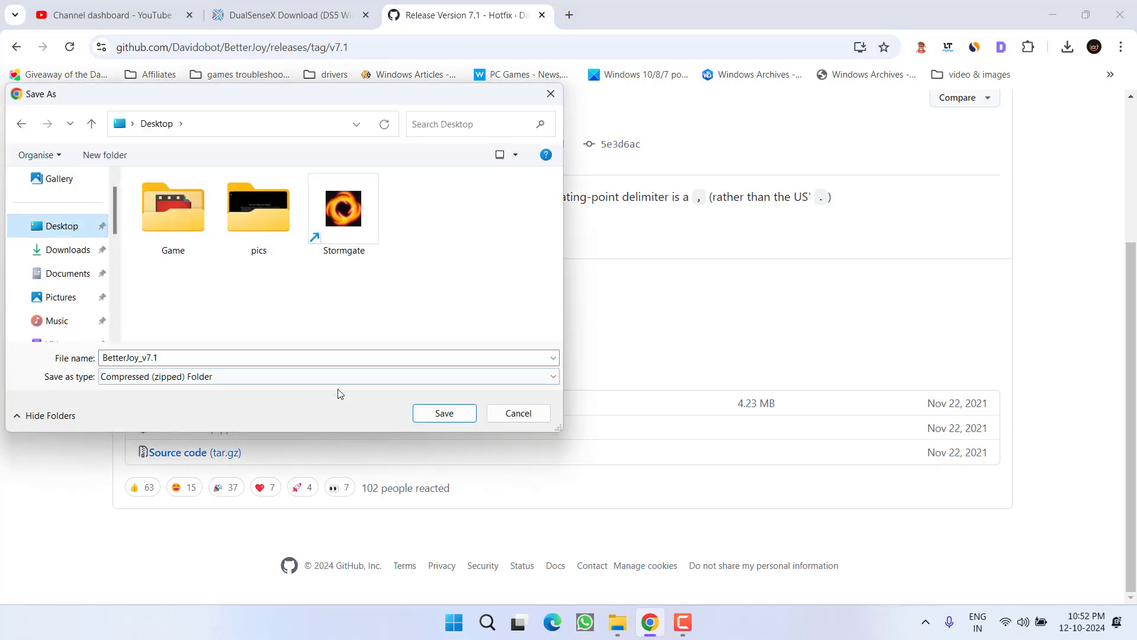
pyautogui.click(439, 418)
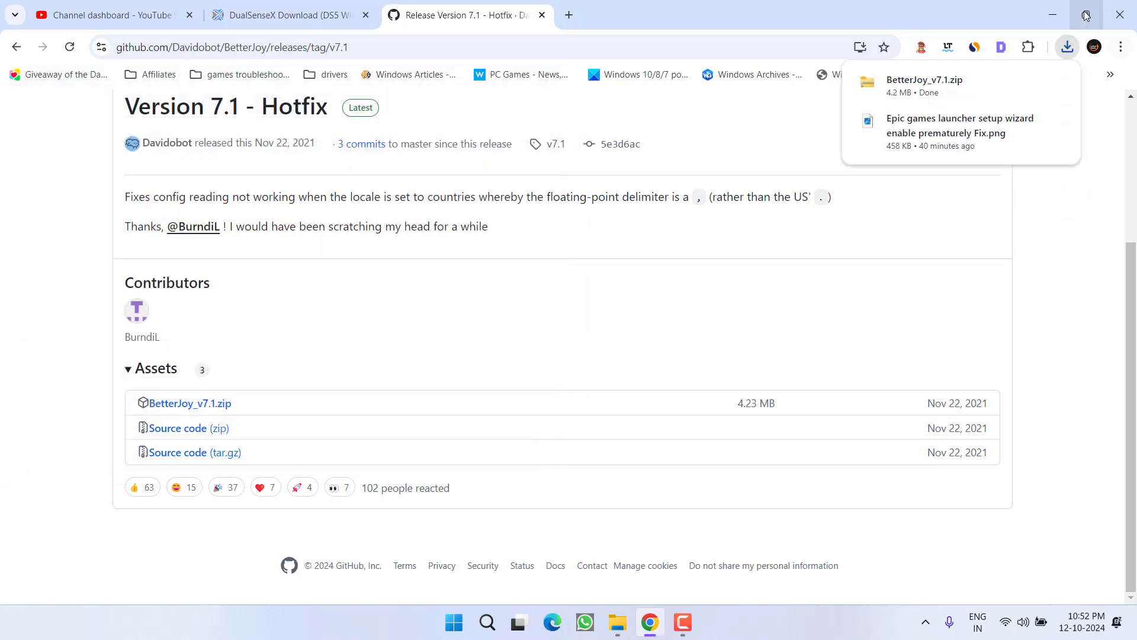
# Step: Minimize the browser and extract the whole BetterJoy_v7.1 archive from the desktop into its own folder
pyautogui.click(1054, 18)
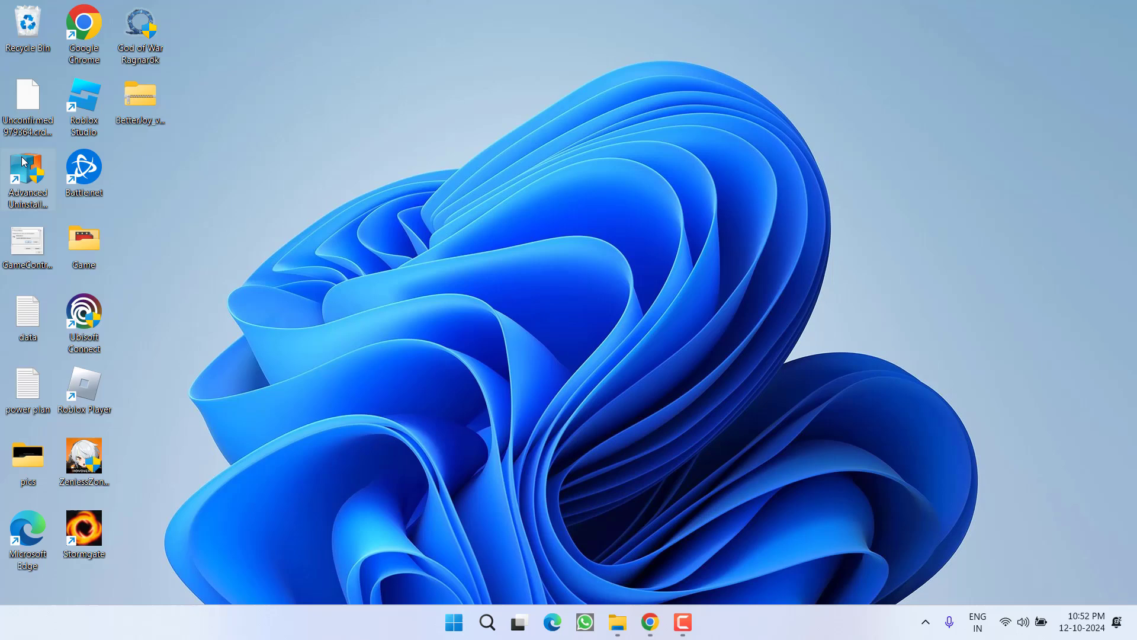
pyautogui.doubleClick(141, 101)
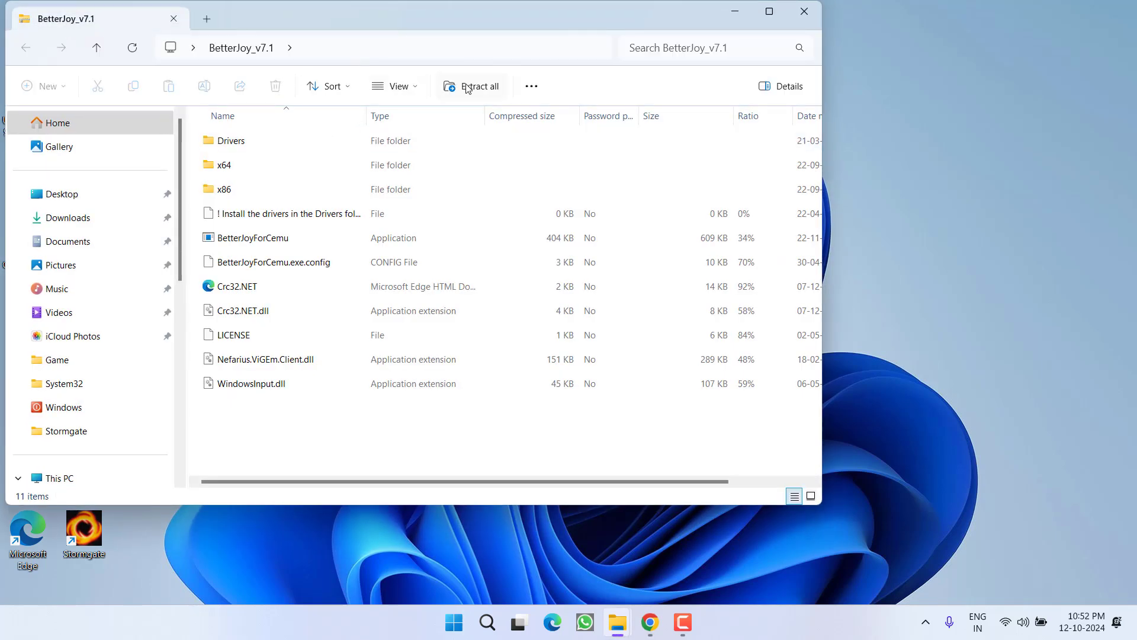
pyautogui.click(462, 84)
pyautogui.click(685, 460)
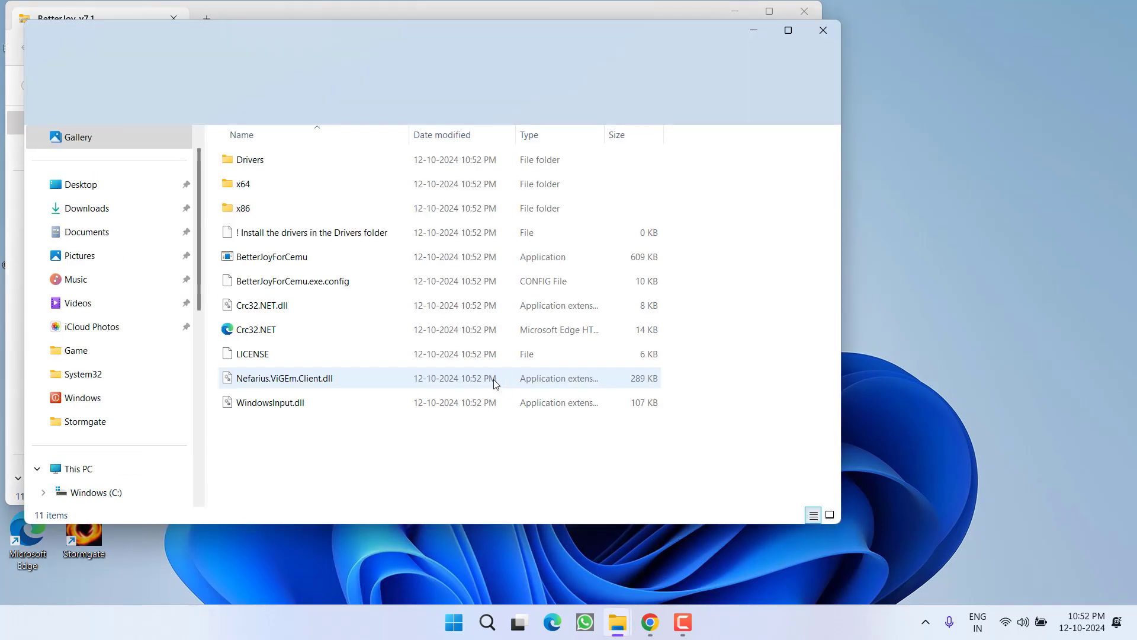
# Step: Run BetterJoyForCemu as administrator from the extracted folder and allow it to make changes to the device
pyautogui.click(265, 259)
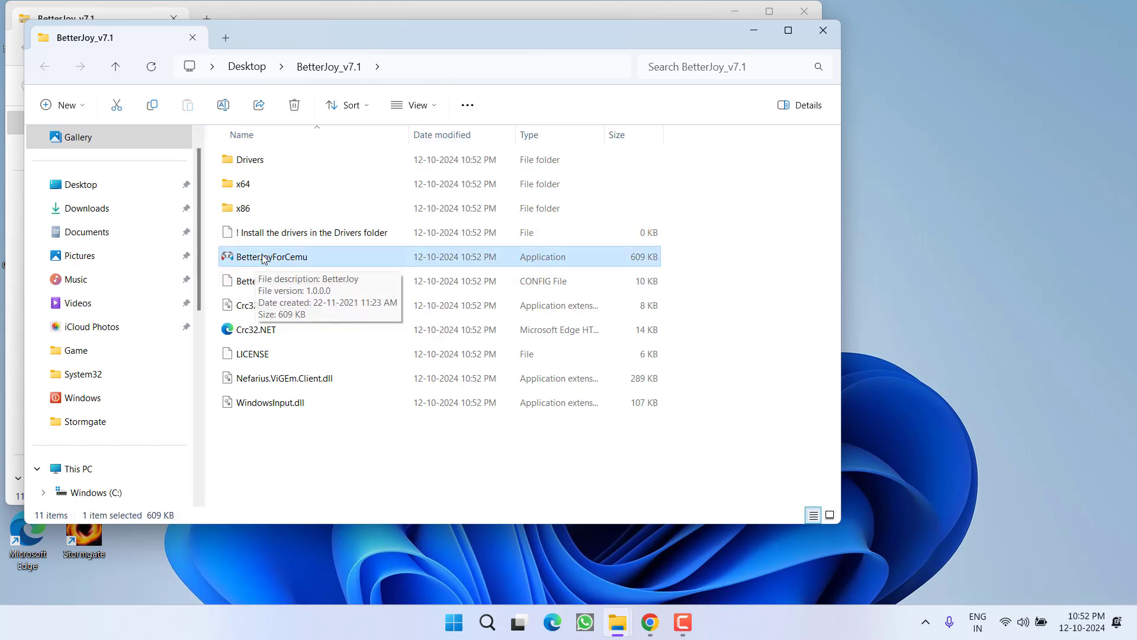
pyautogui.rightClick(286, 259)
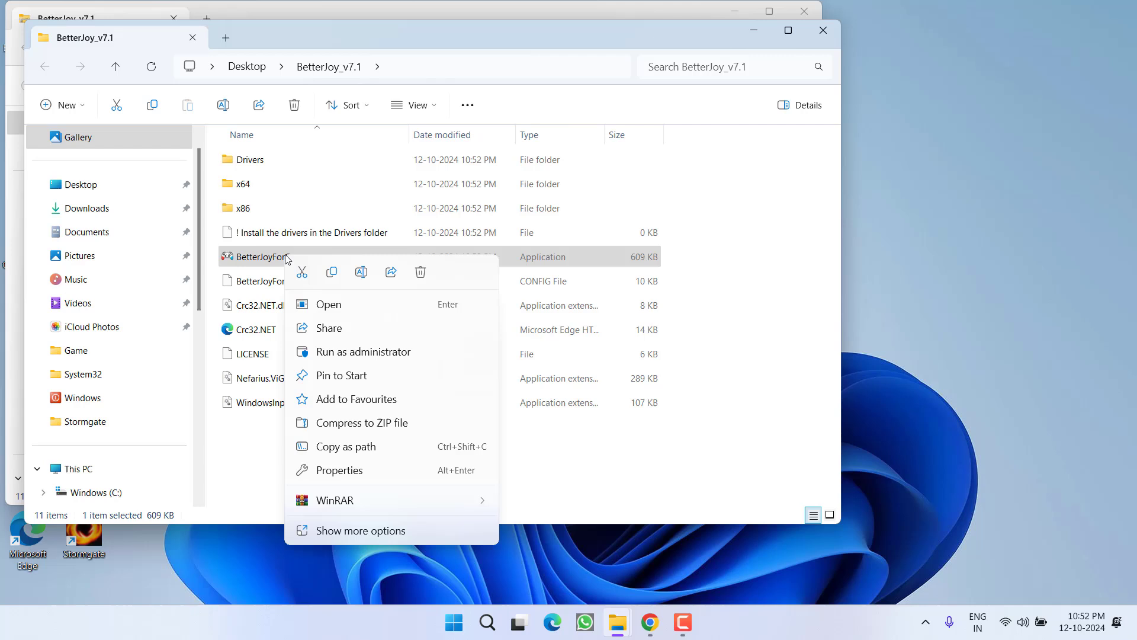
pyautogui.click(376, 358)
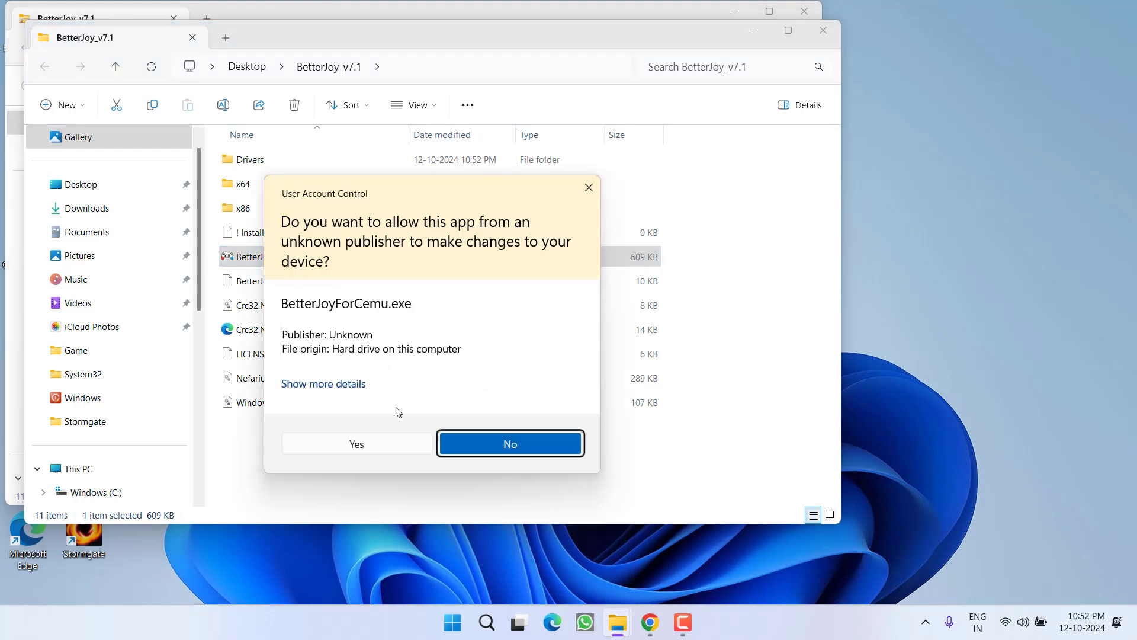
pyautogui.click(378, 449)
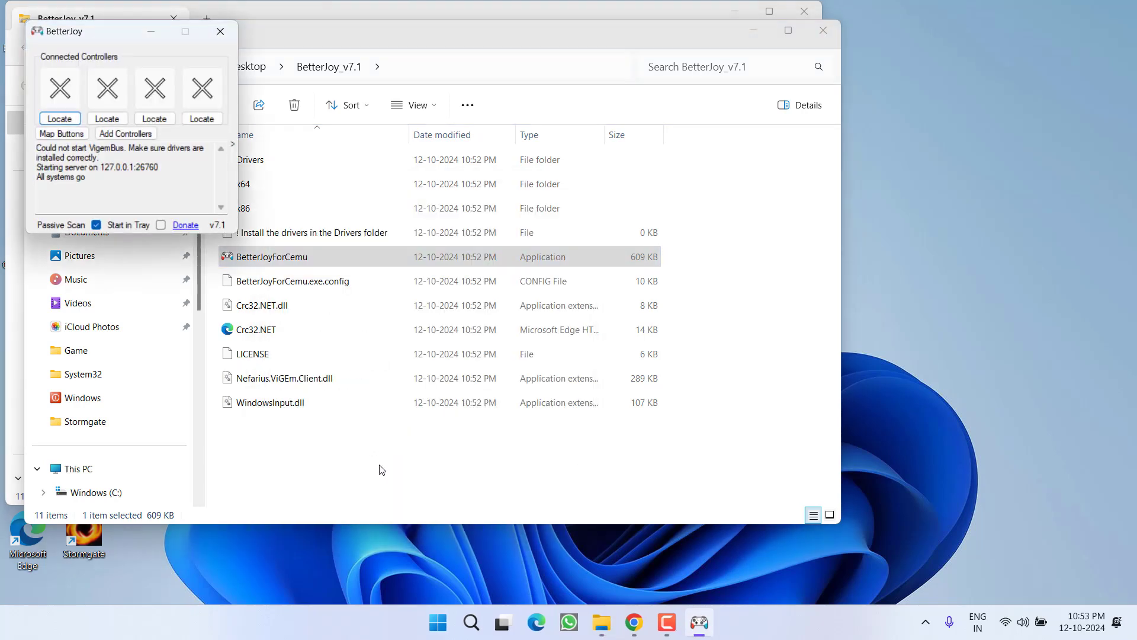
# Step: Expand BetterJoy's configuration, toggle the ShowAsXInput option and apply the settings
pyautogui.moveTo(108, 37); pyautogui.dragTo(268, 127)
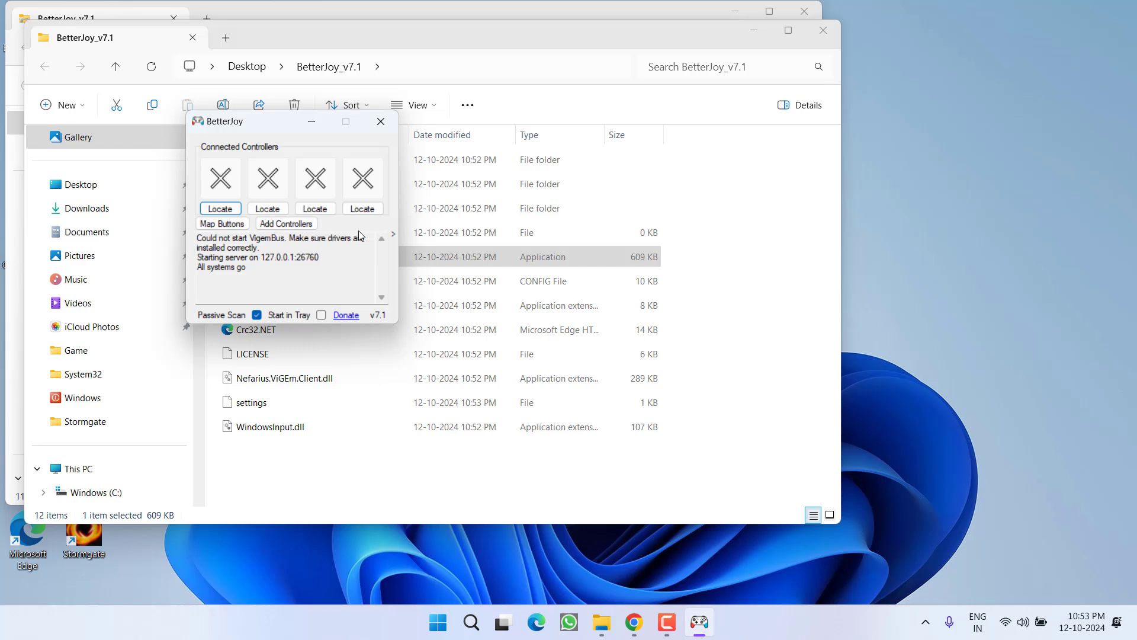
pyautogui.click(393, 234)
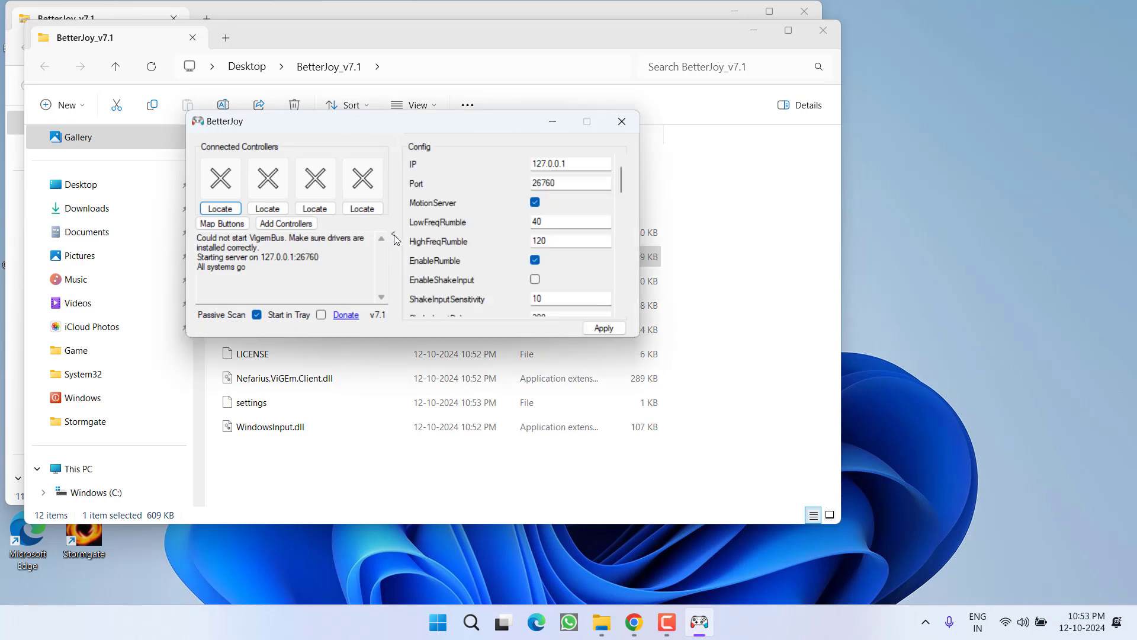
pyautogui.scroll(-10, 496, 240)
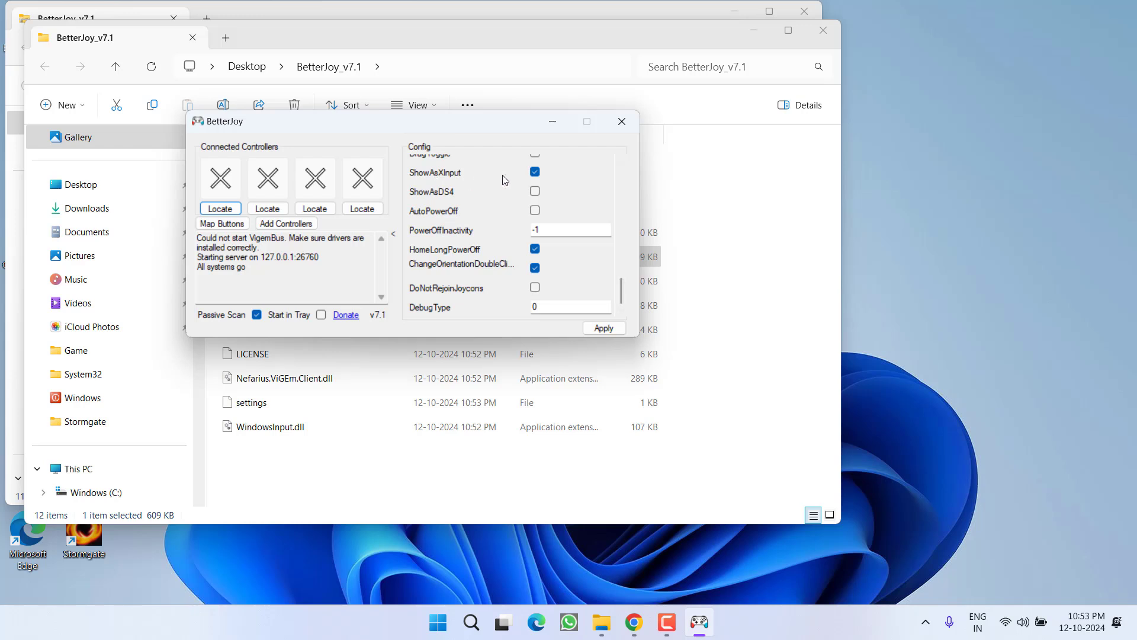
pyautogui.click(535, 172)
pyautogui.click(604, 327)
# Step: Add the HIDI2C Device to BetterJoy's Switch Controllers list as a third-party controller, apply it and close the dialog
pyautogui.moveTo(138, 66); pyautogui.dragTo(546, 229)
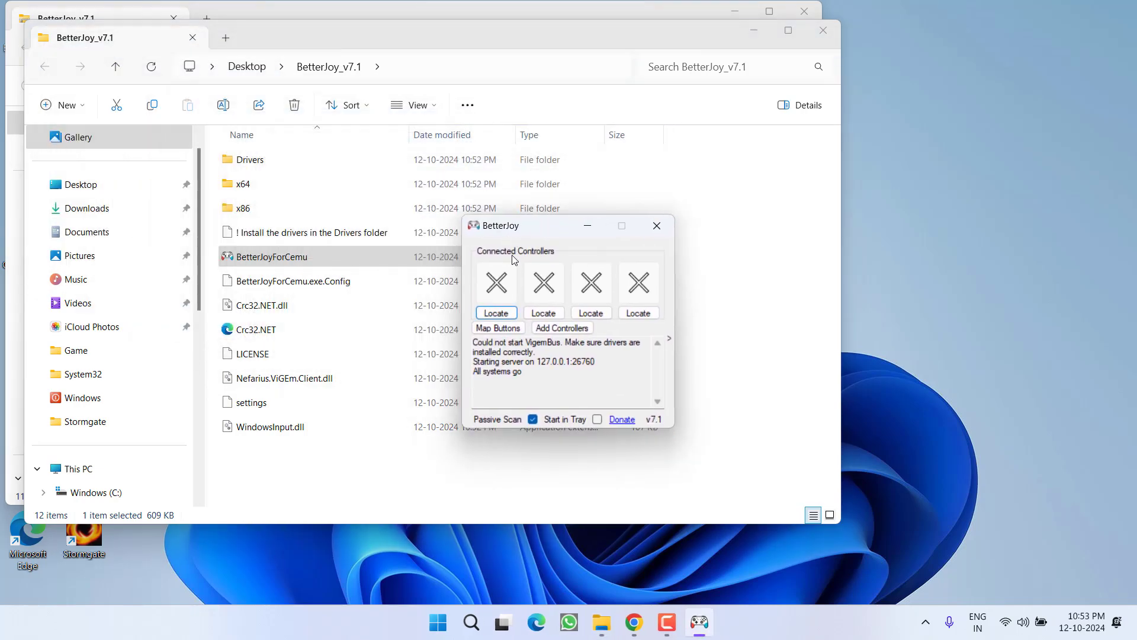
pyautogui.click(562, 333)
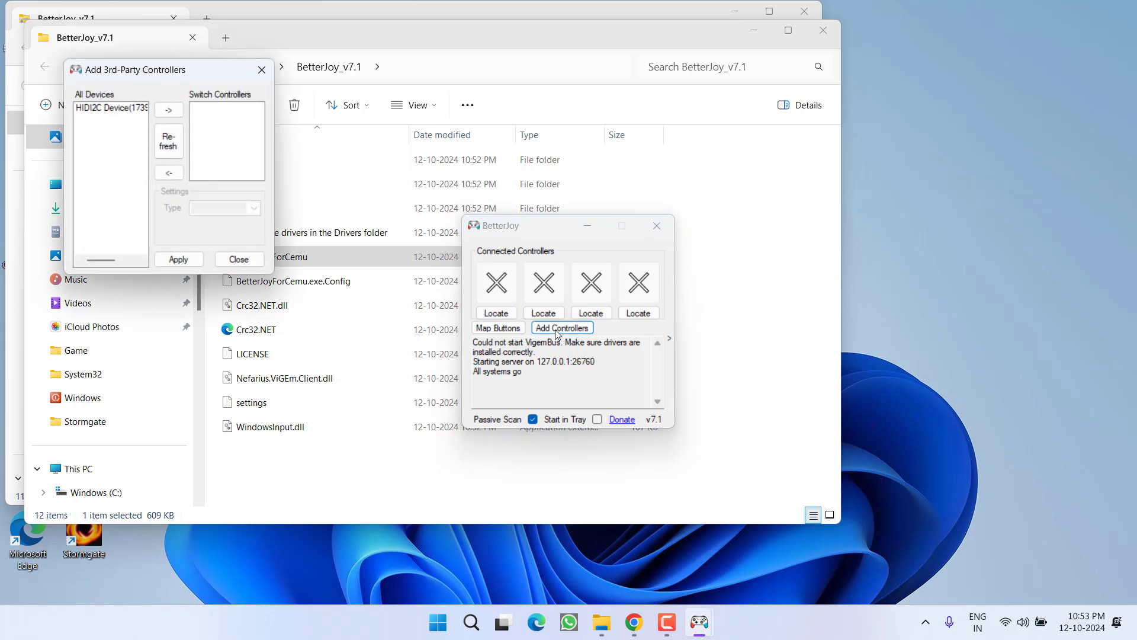
pyautogui.click(104, 108)
pyautogui.click(169, 114)
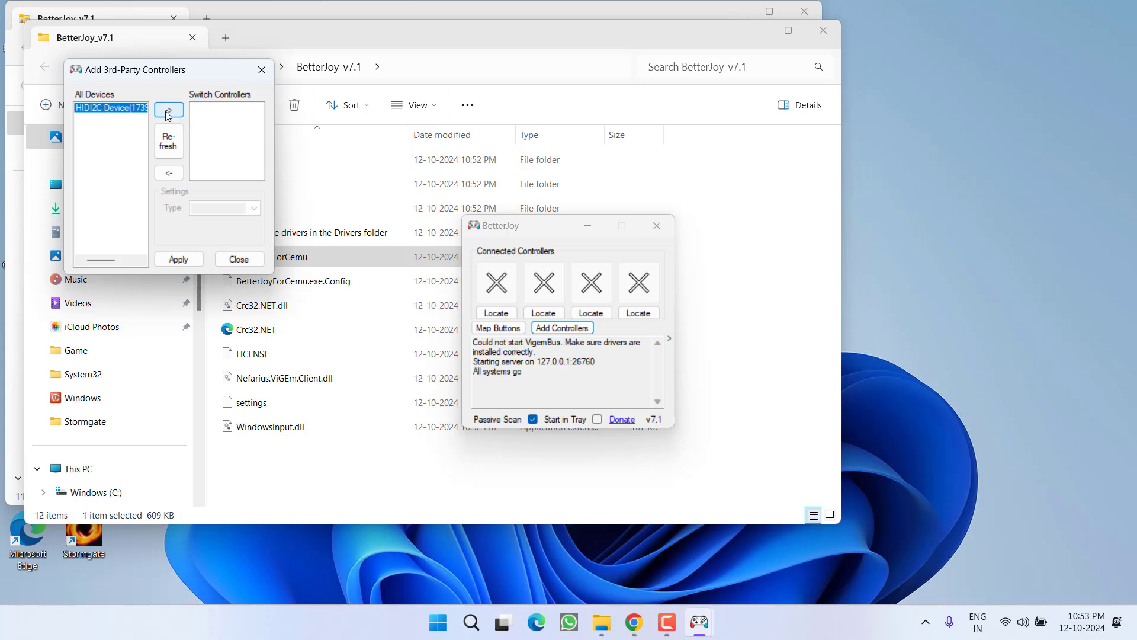
pyautogui.click(169, 110)
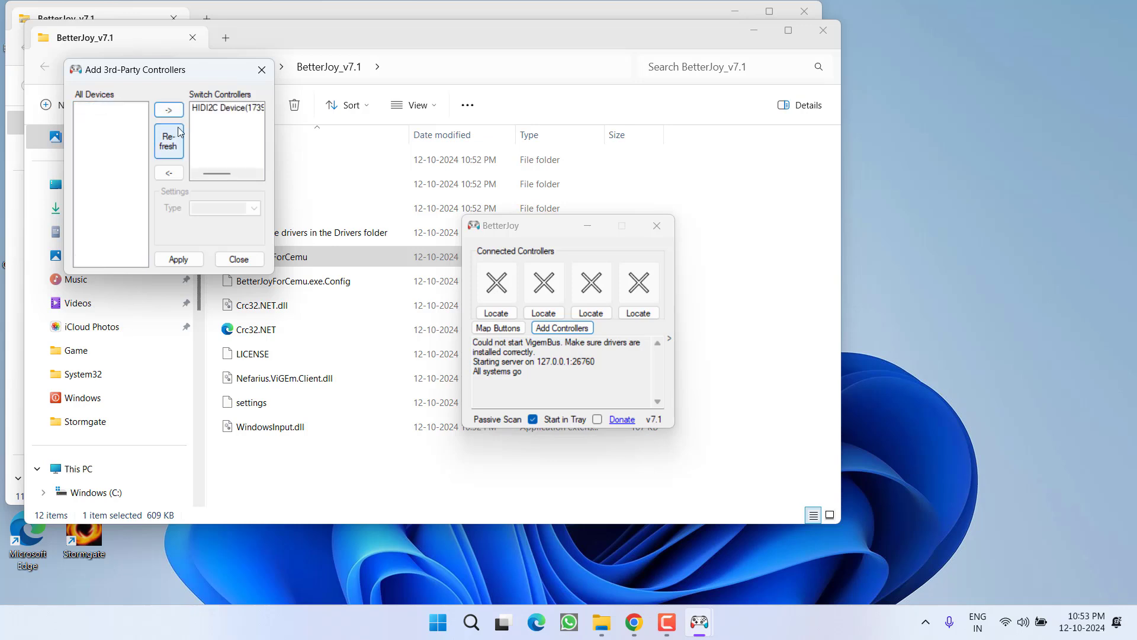
pyautogui.click(178, 259)
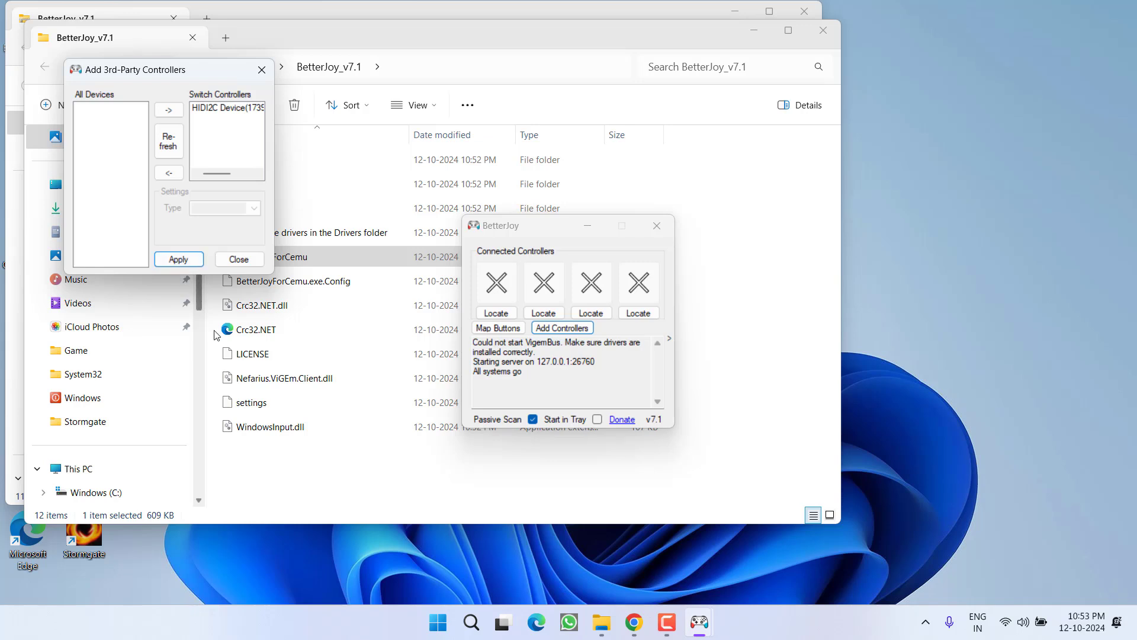
pyautogui.click(239, 259)
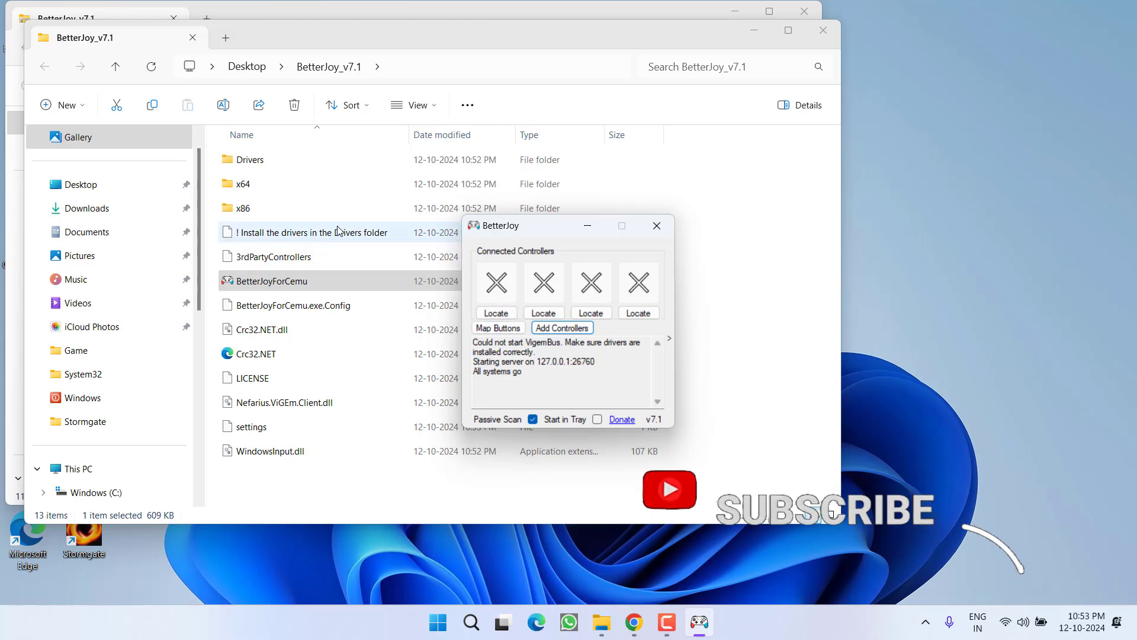
# Step: Search Windows for Set up USB game controllers and check the preferred device choices in its advanced settings
pyautogui.press('super')
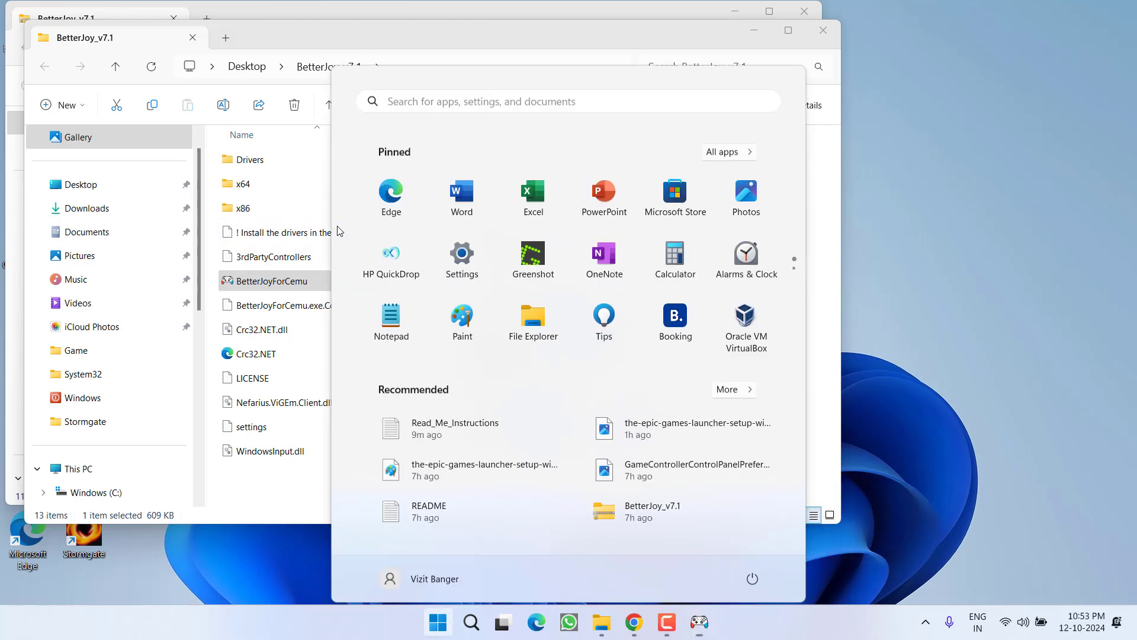
pyautogui.write('game contro')
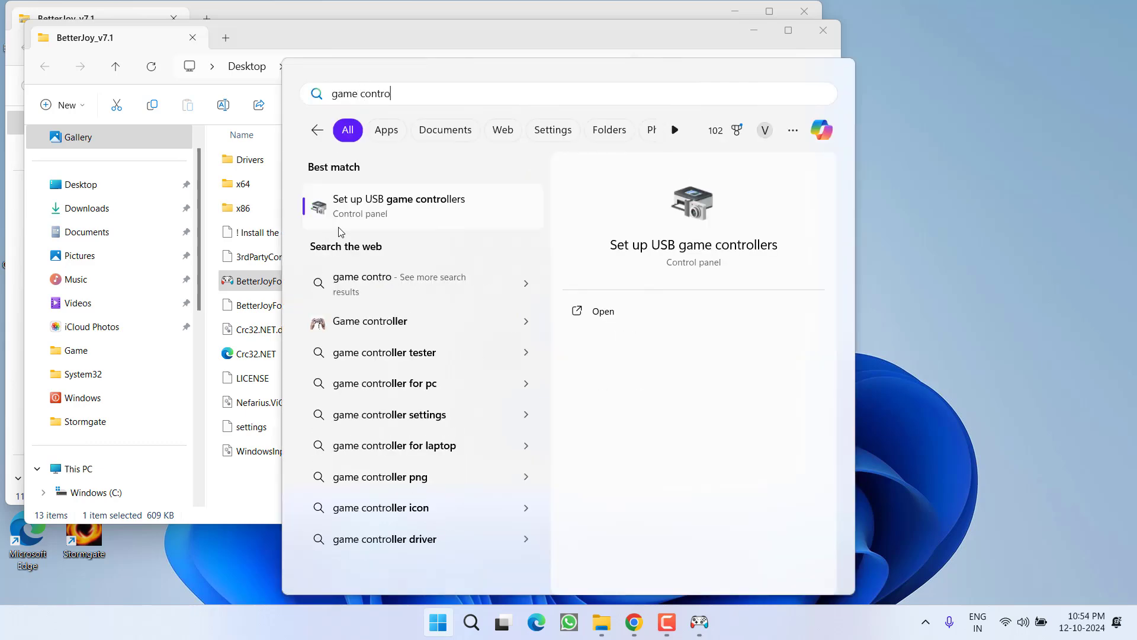
pyautogui.click(696, 254)
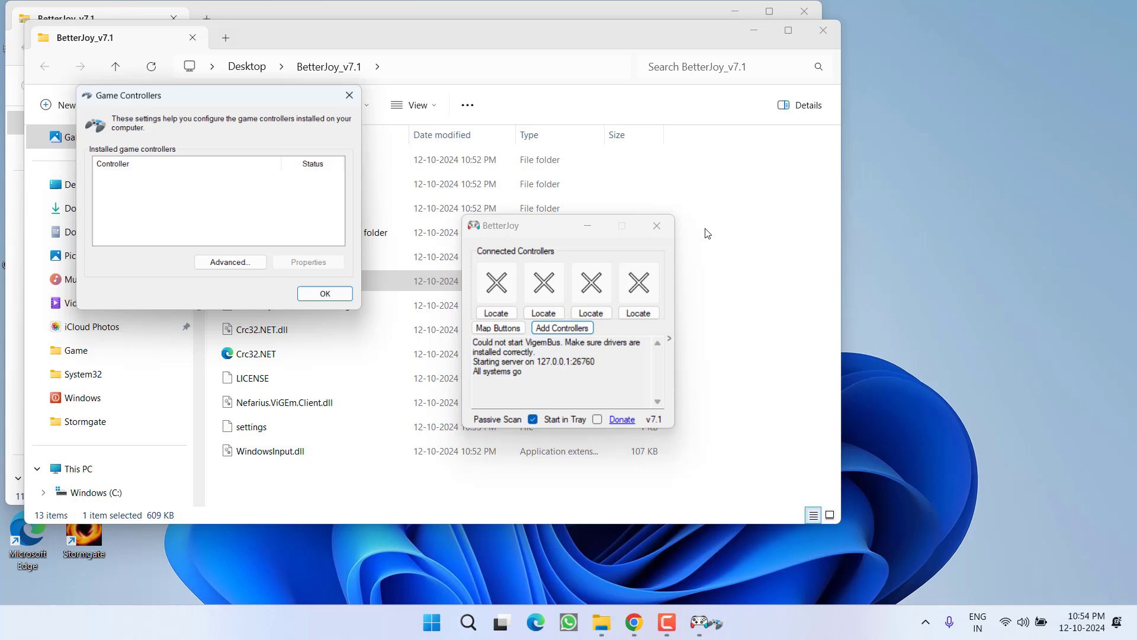
pyautogui.click(244, 273)
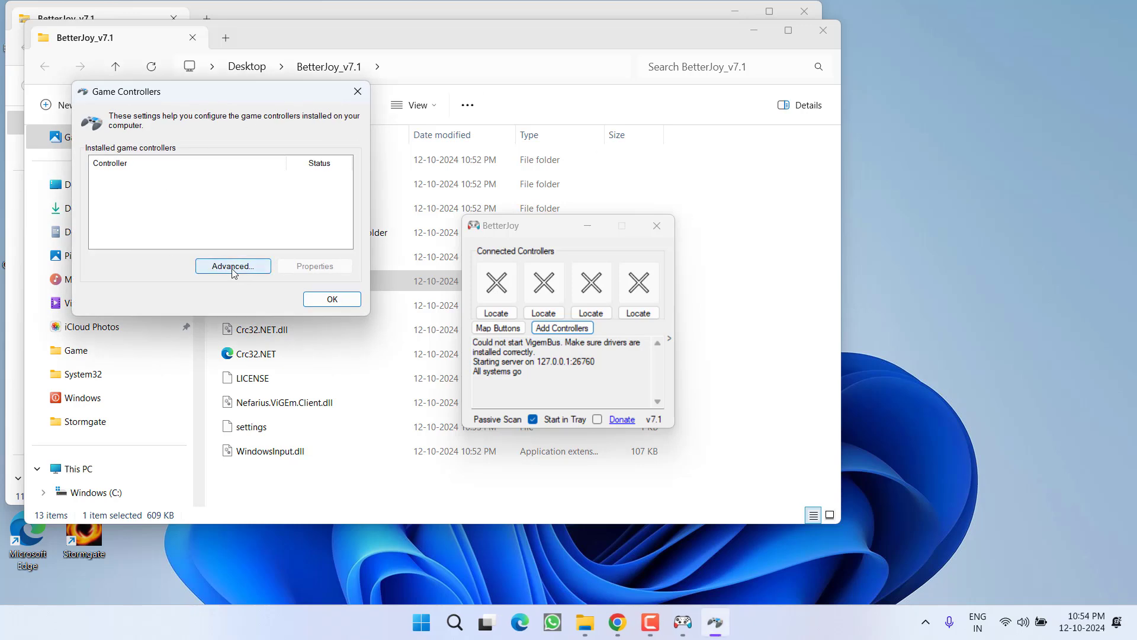
pyautogui.click(168, 177)
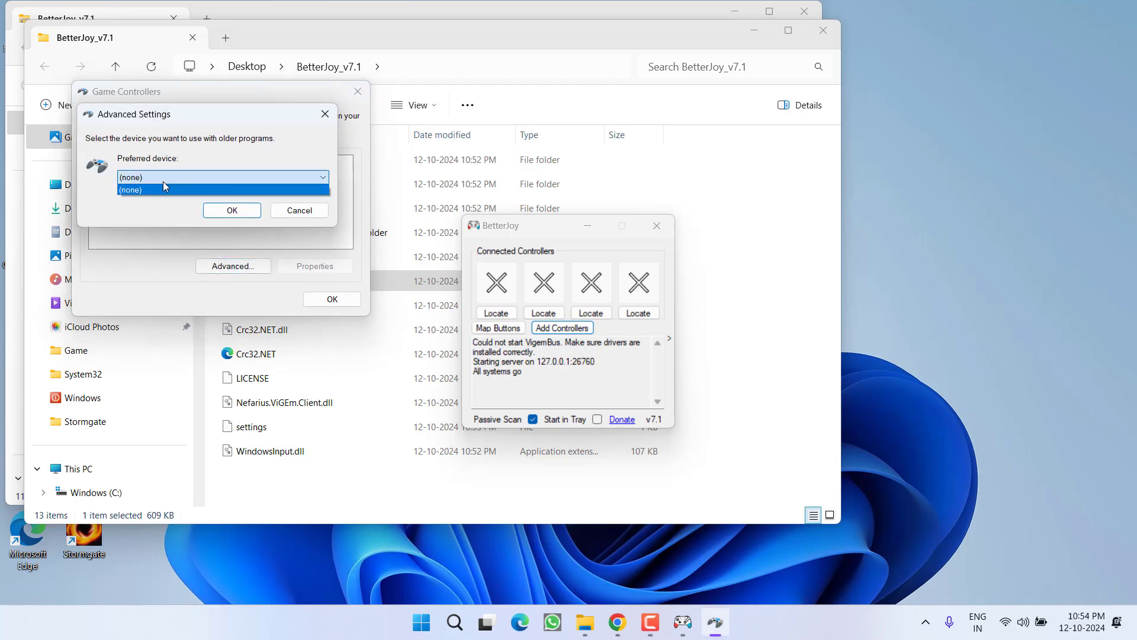
pyautogui.click(175, 187)
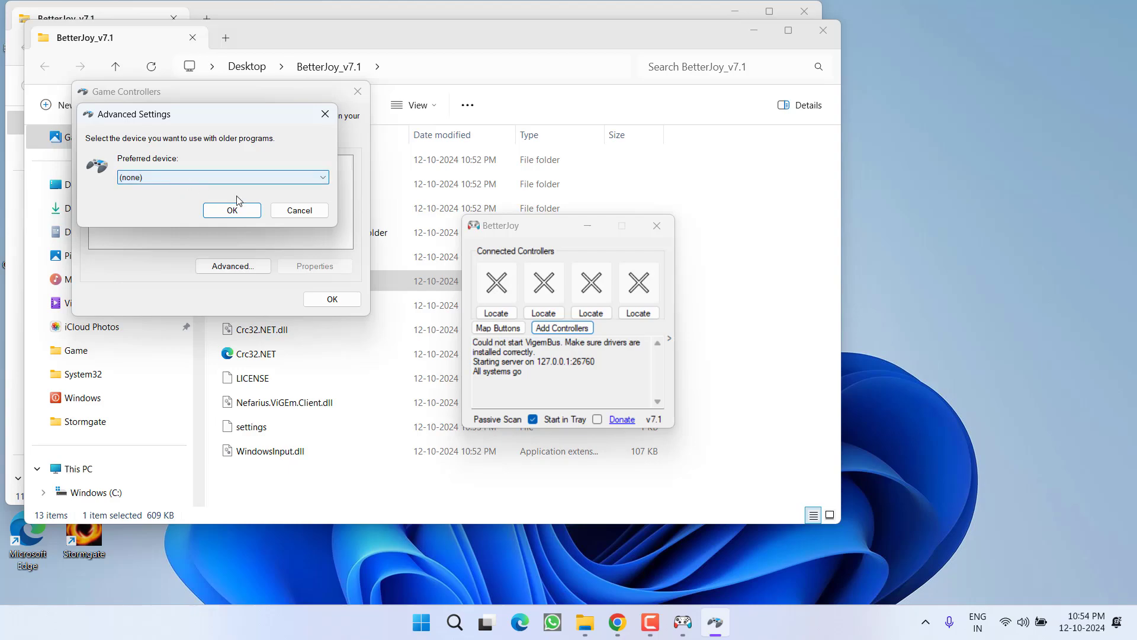
pyautogui.click(288, 211)
pyautogui.click(332, 299)
pyautogui.click(199, 106)
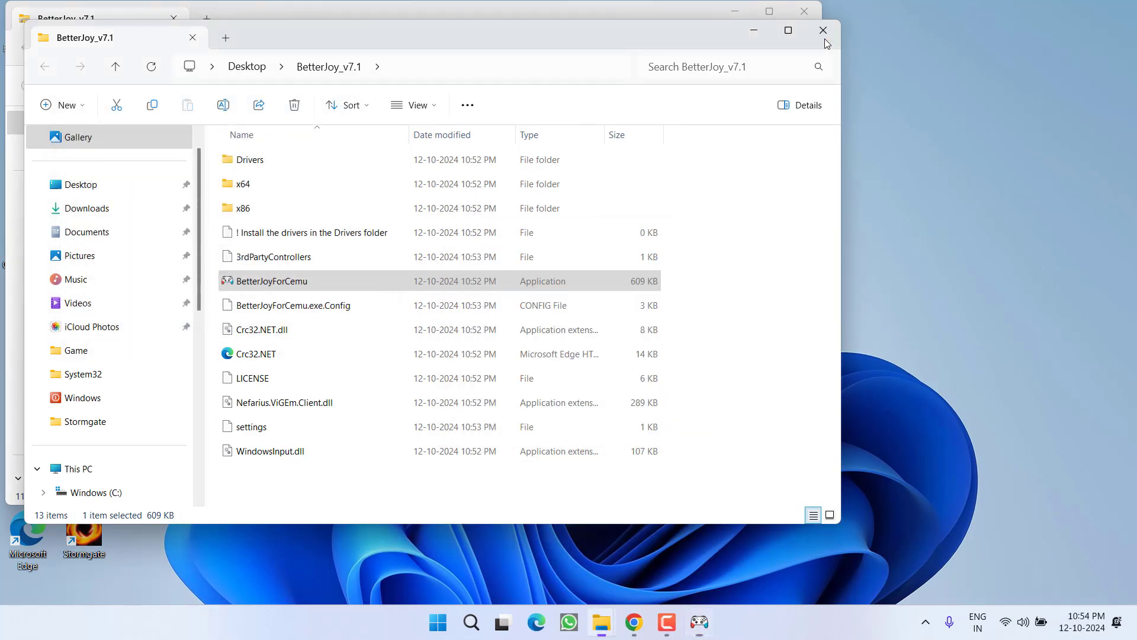
# Step: Close both BetterJoy_v7.1 folder windows, the preferred-device image in Paint and the BetterJoy program
pyautogui.hotkey('ctrl', 'w')
pyautogui.click(804, 11)
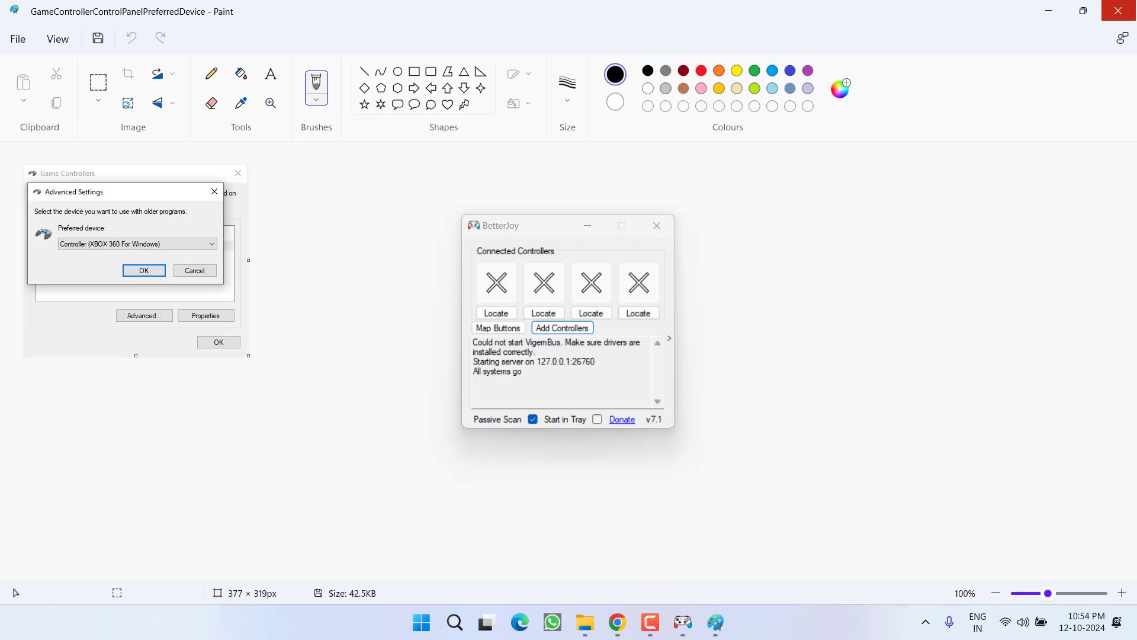
pyautogui.click(1117, 10)
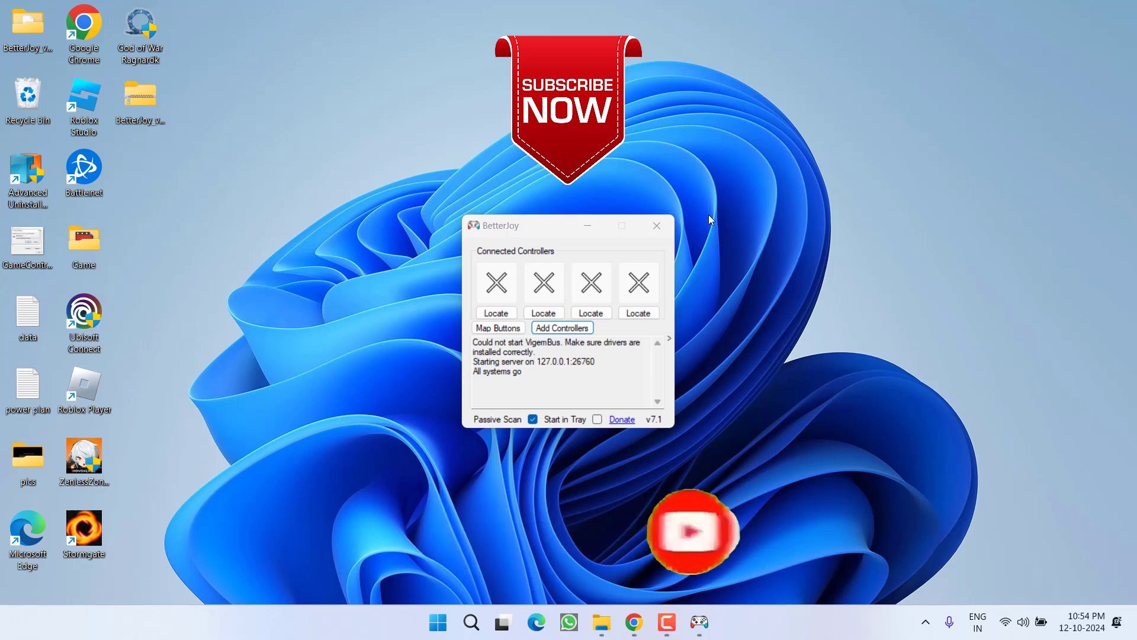
pyautogui.click(656, 226)
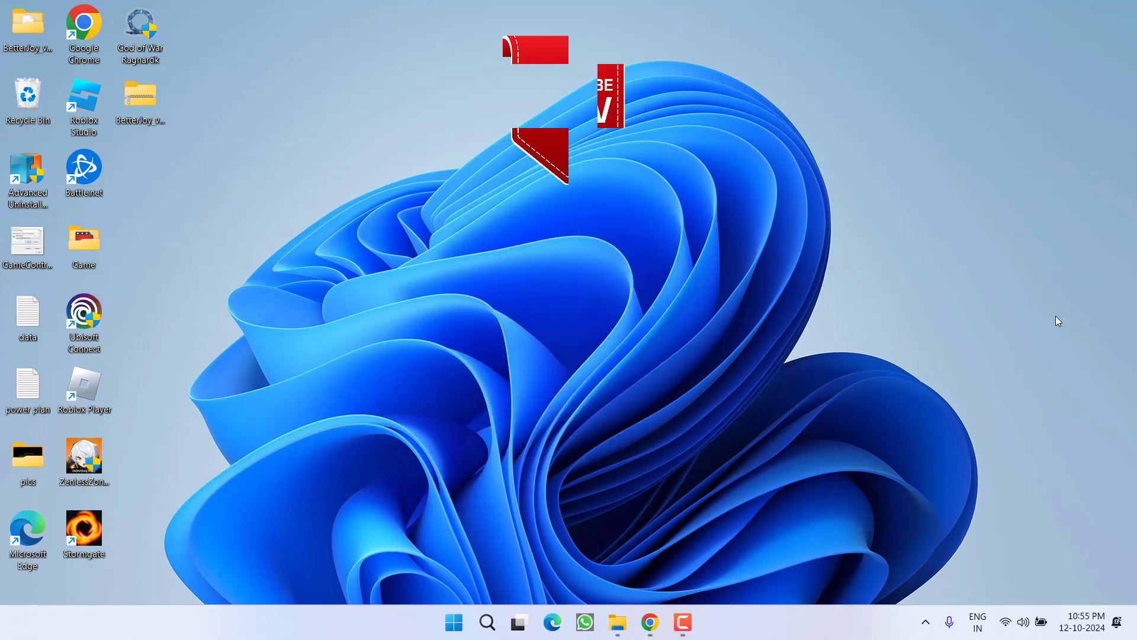